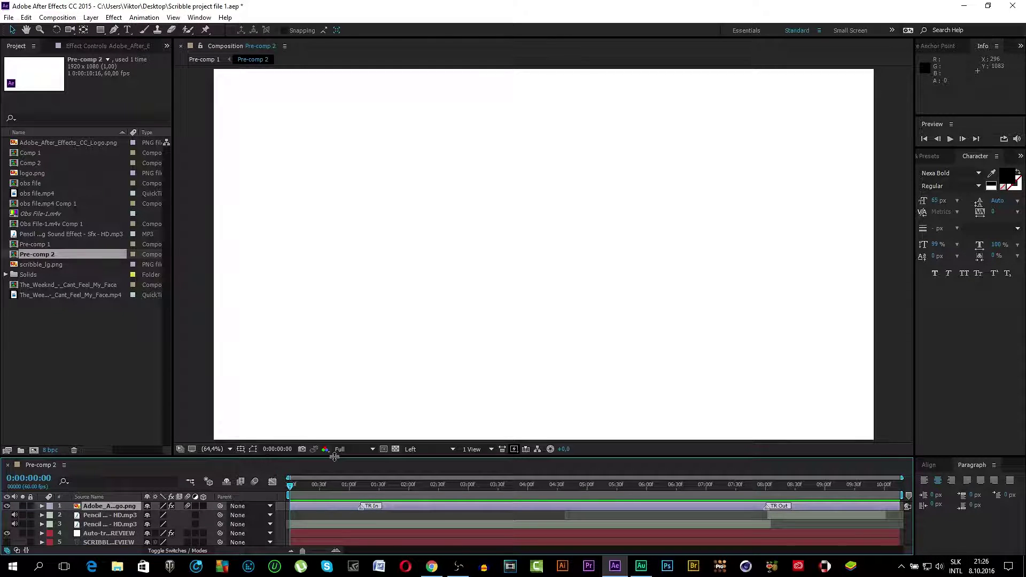
Step: Preview Pre-comp 2 writing 'SCRIBBLE TEXT TUTORIAL PREVIEW' beside the Ae logo, then stop playback
key("space")
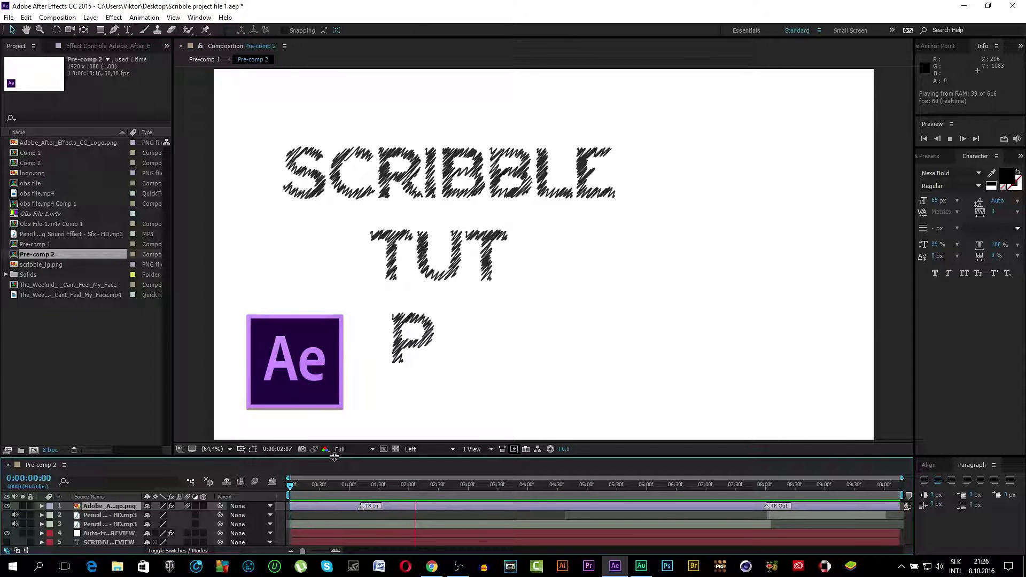
key("space")
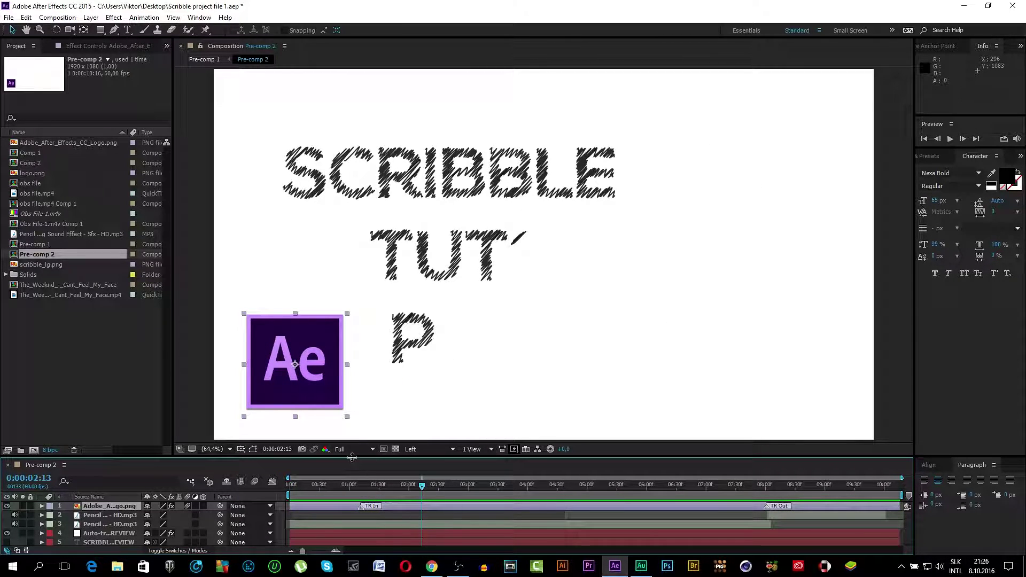
Step: Start a new 1280×720, 30 fps composition and set its duration to 0:00:20:00
left_click_drag(353, 457, 365, 406)
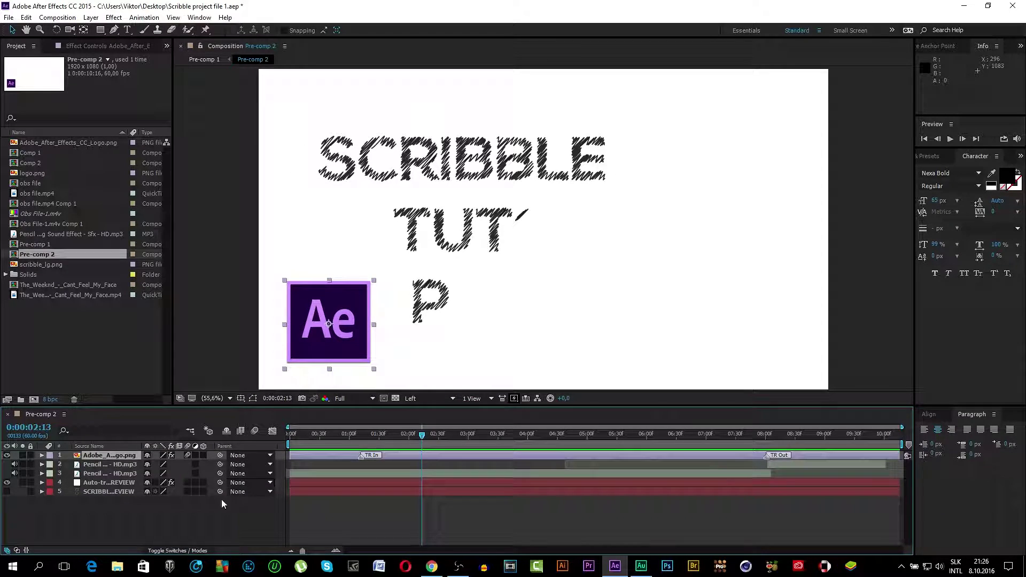
left_click(36, 399)
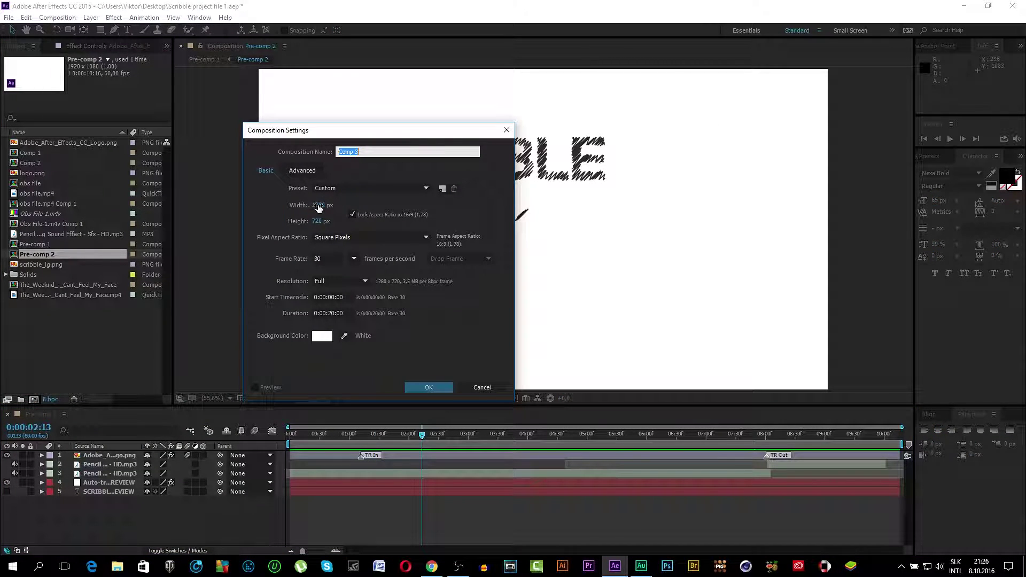
left_click(330, 313)
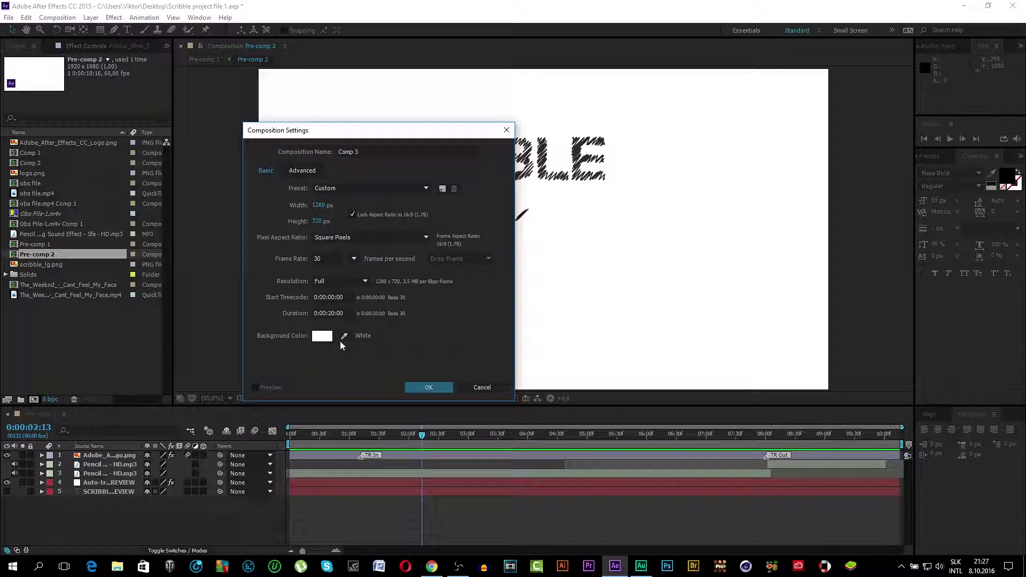
Step: Confirm Comp 3 and add a text layer reading 'SCRIBBLE TEXT' and 'ANIMATION' on two lines
left_click(431, 385)
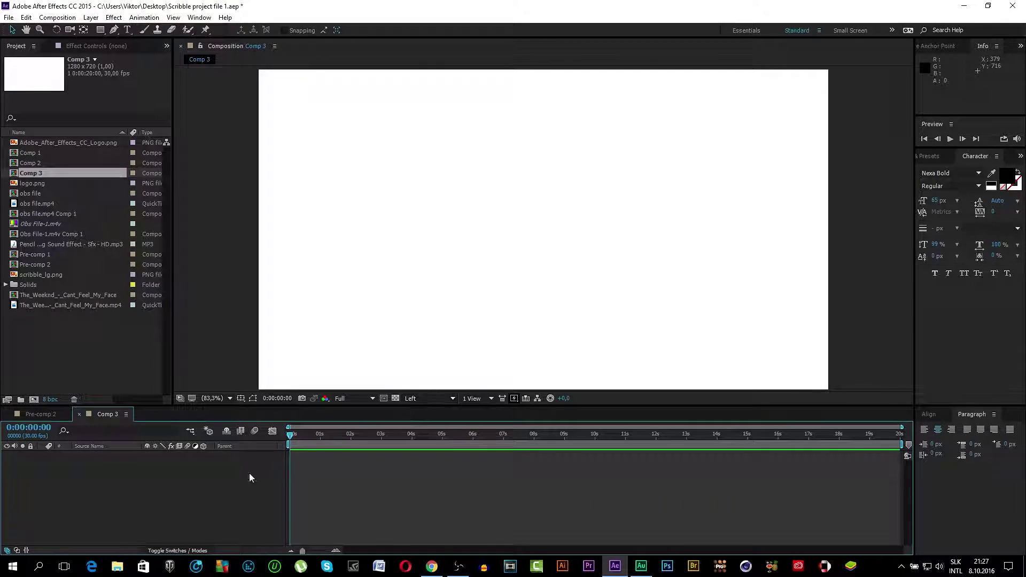
right_click(162, 473)
mouse_move(230, 374)
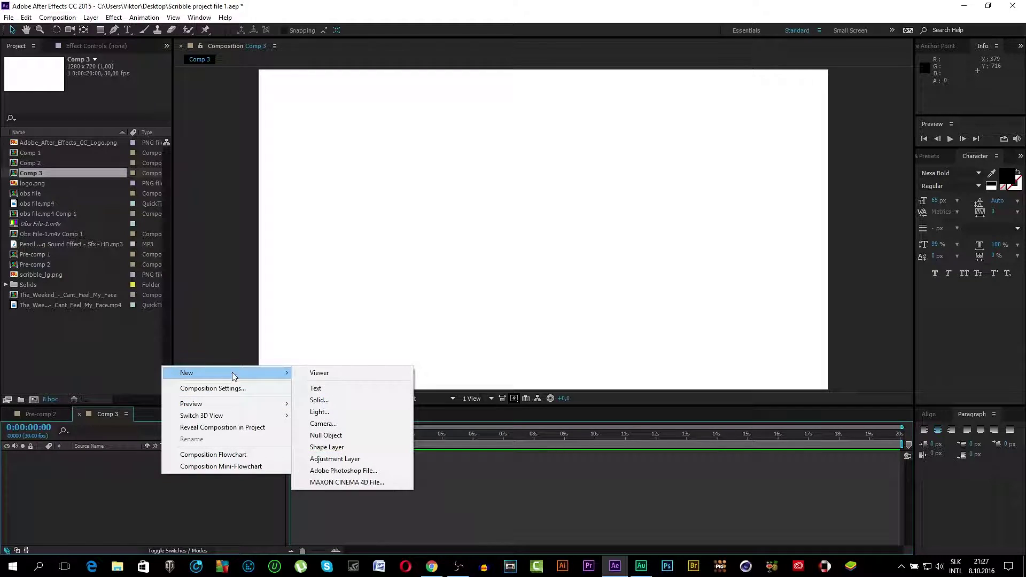
left_click(325, 388)
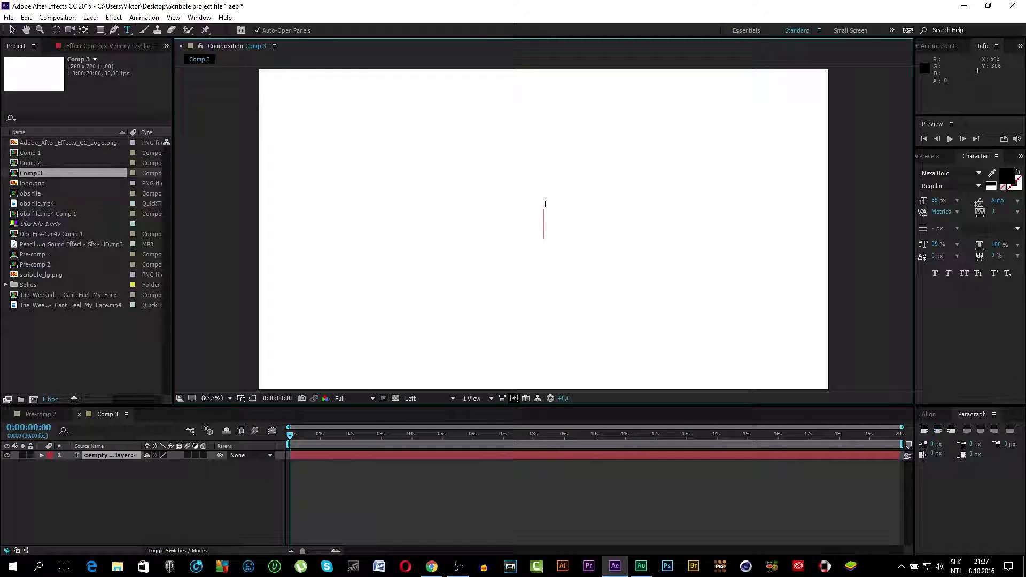
type("SC")
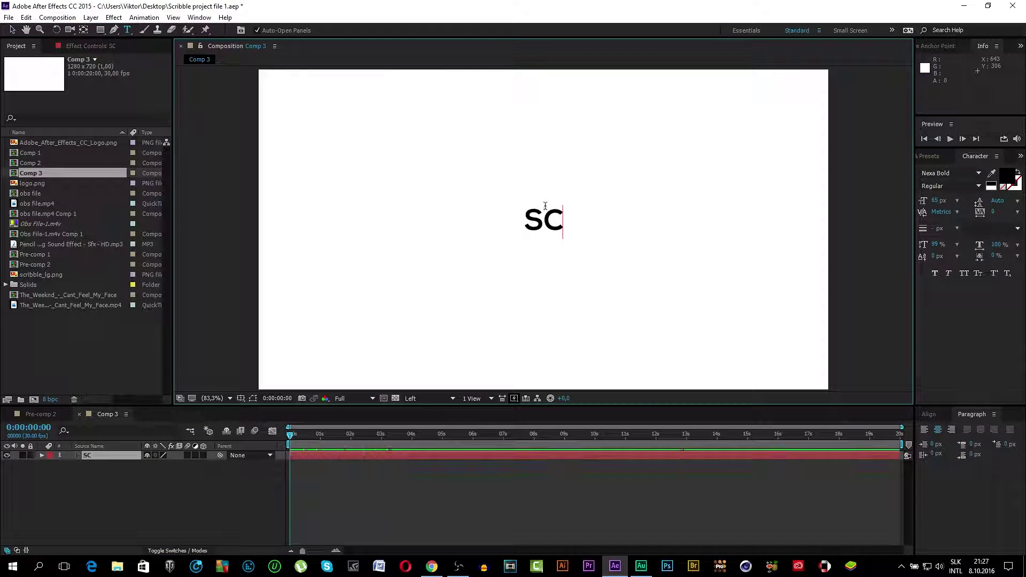
type("RIBBLE ")
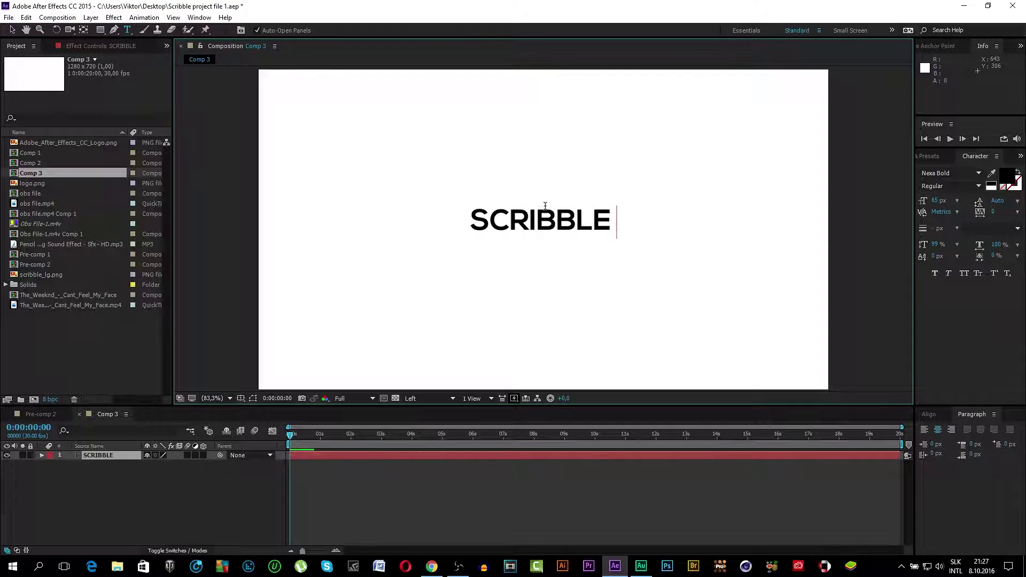
type("TEXT")
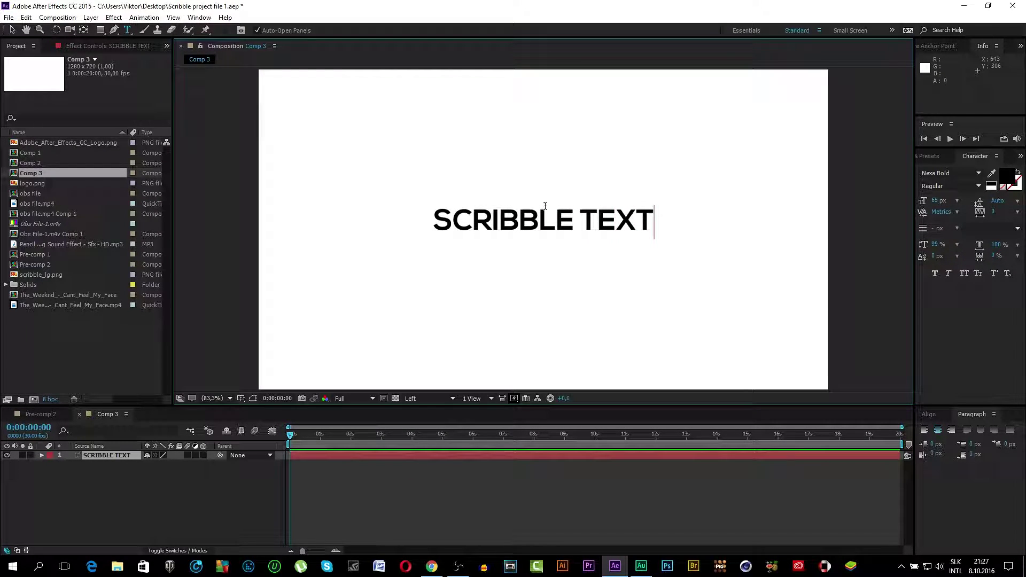
key("Return")
type("ANIMA")
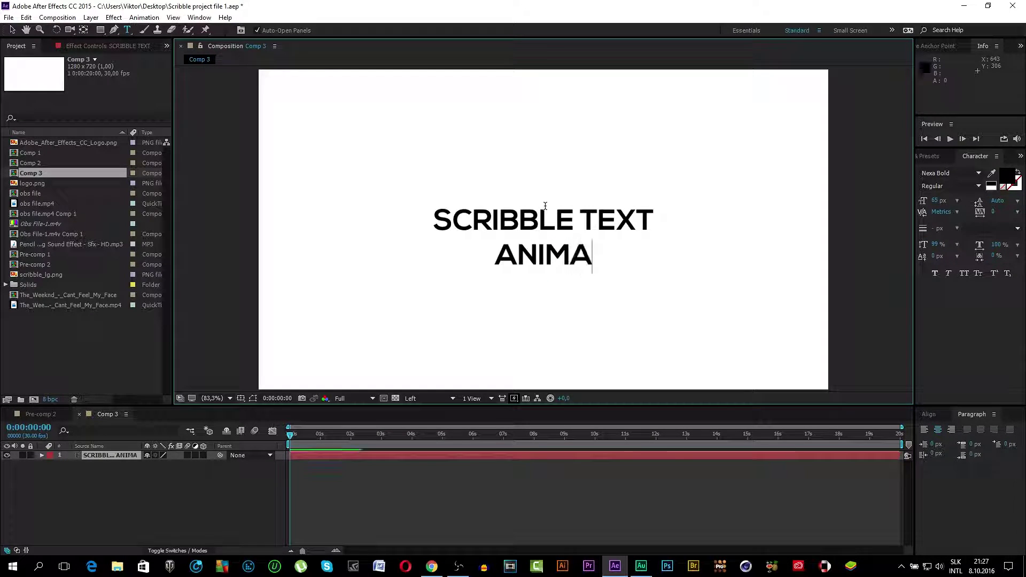
type("TION")
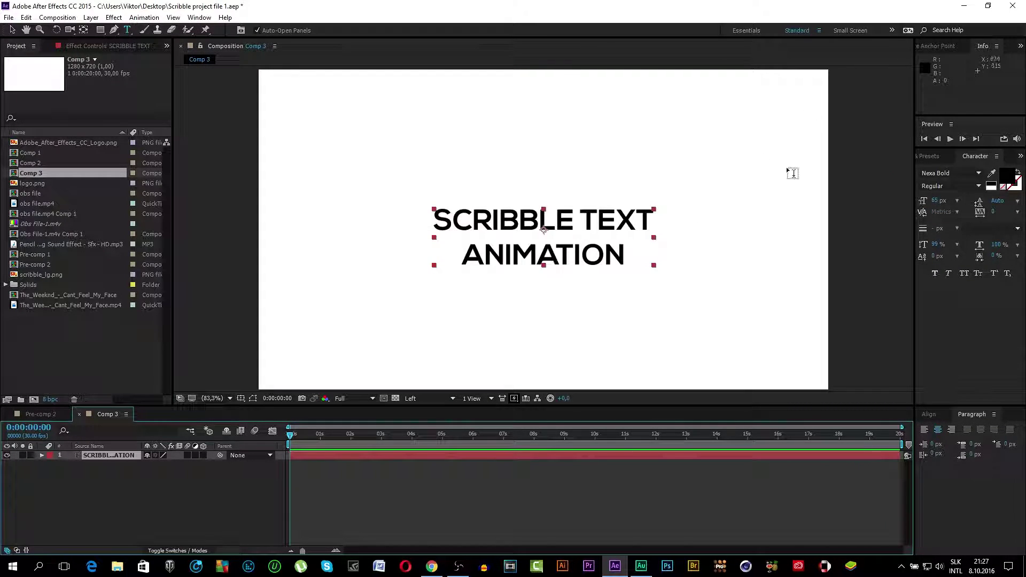
Step: Centre the text's anchor point and scale the text layer to 210%
left_click(942, 73)
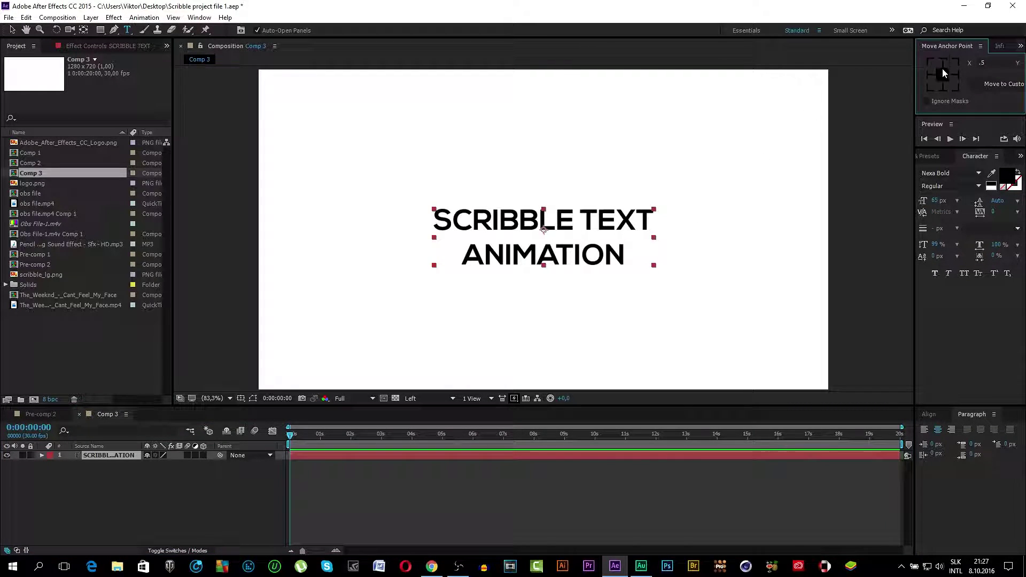
left_click(132, 454)
key("s")
left_click_drag(182, 466, 241, 467)
left_click(208, 505)
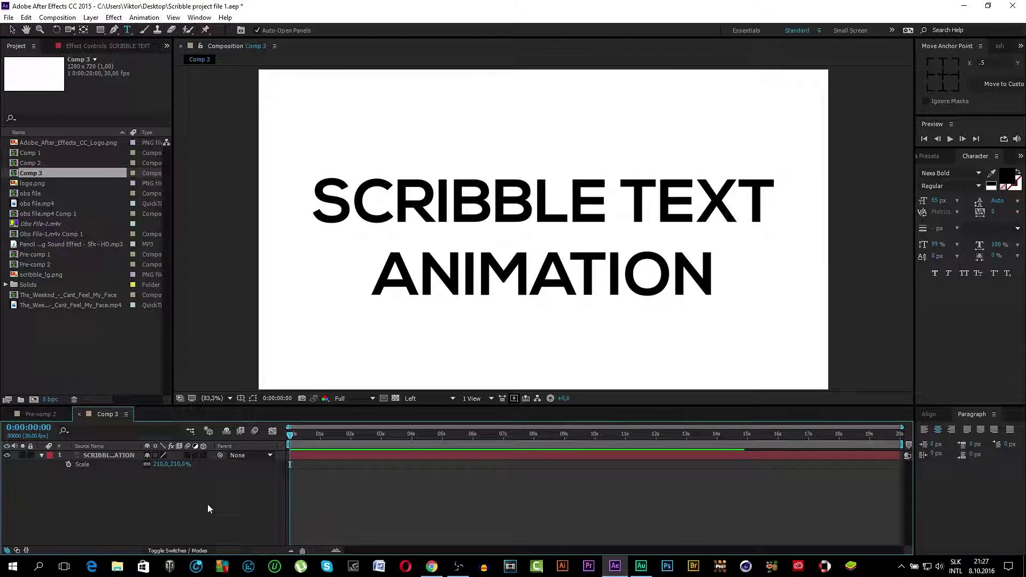
left_click(114, 454)
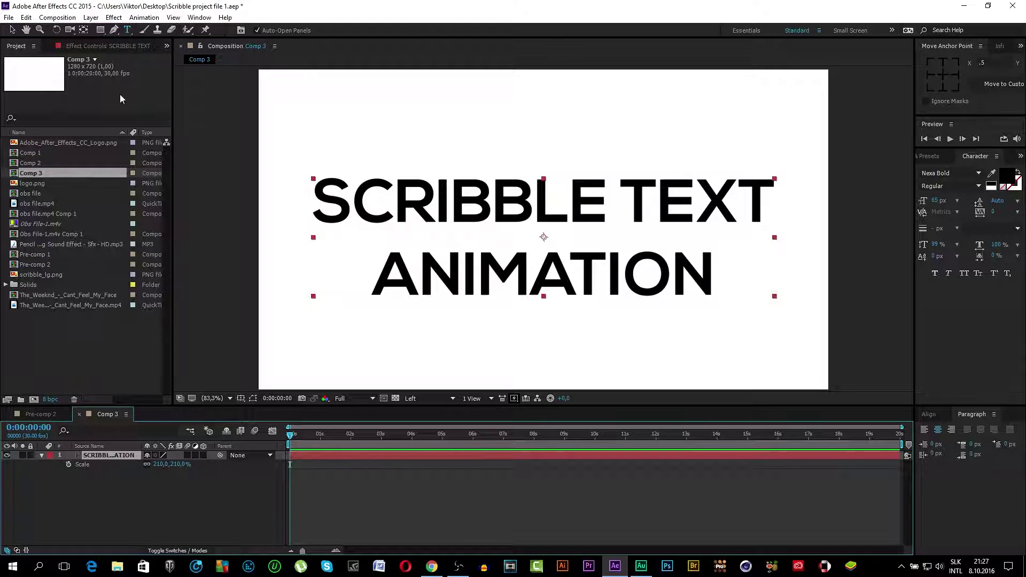
Step: Auto-trace the text layer into mask outlines on a new layer
left_click(98, 19)
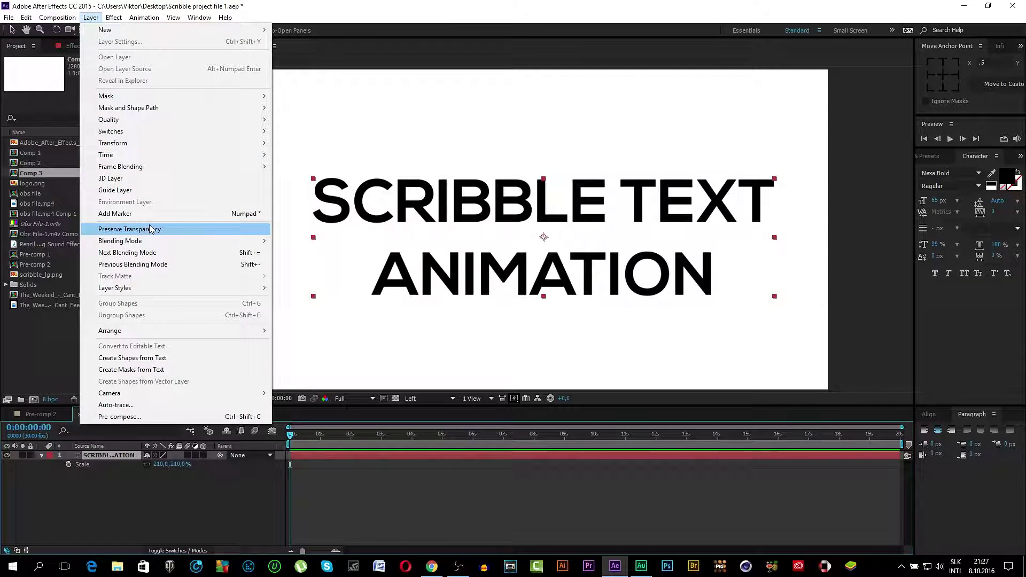
left_click(143, 405)
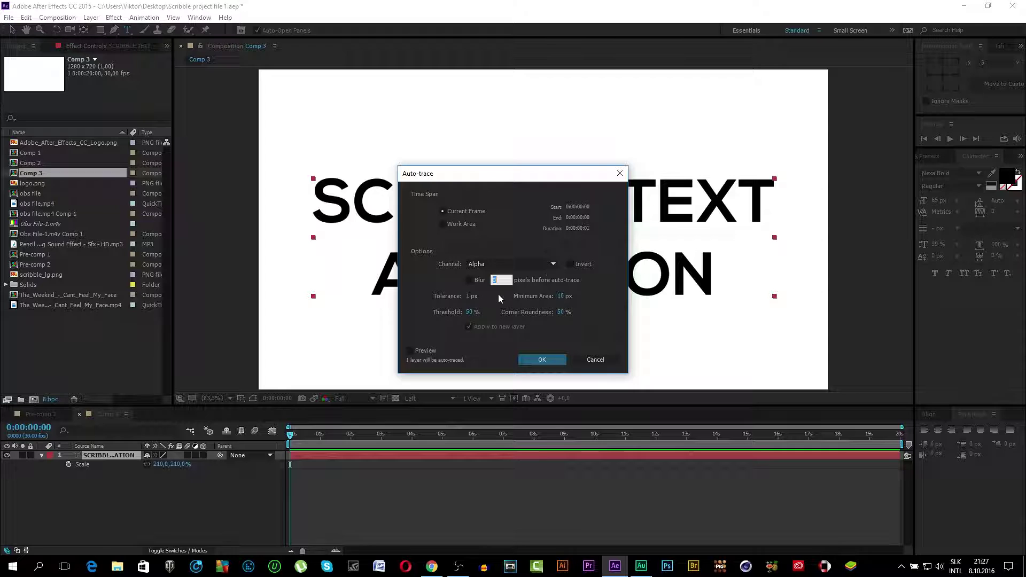
left_click(537, 360)
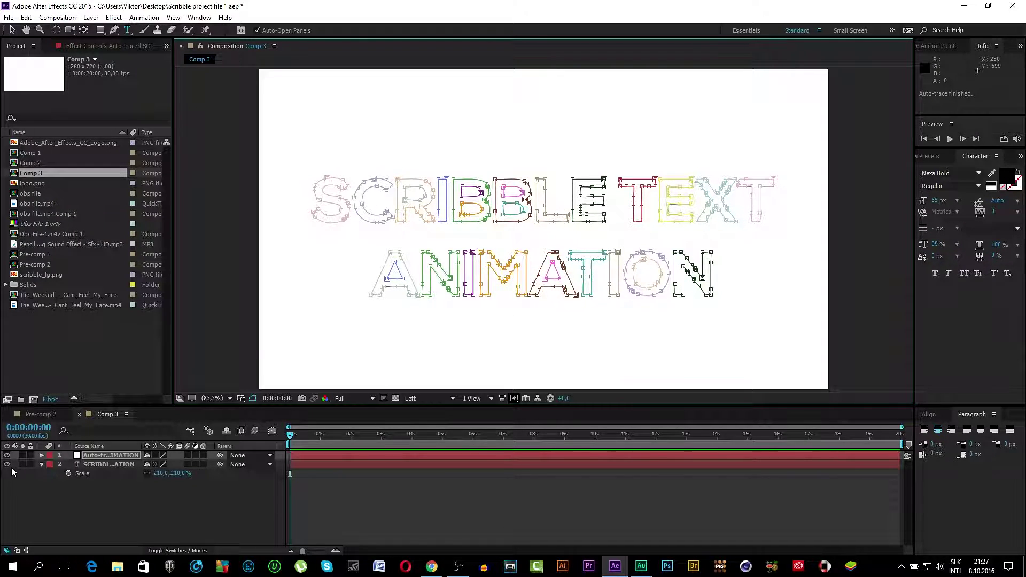
Step: Find Scribble in Effects & Presets and apply it to the Auto-traced layer
left_click(111, 462)
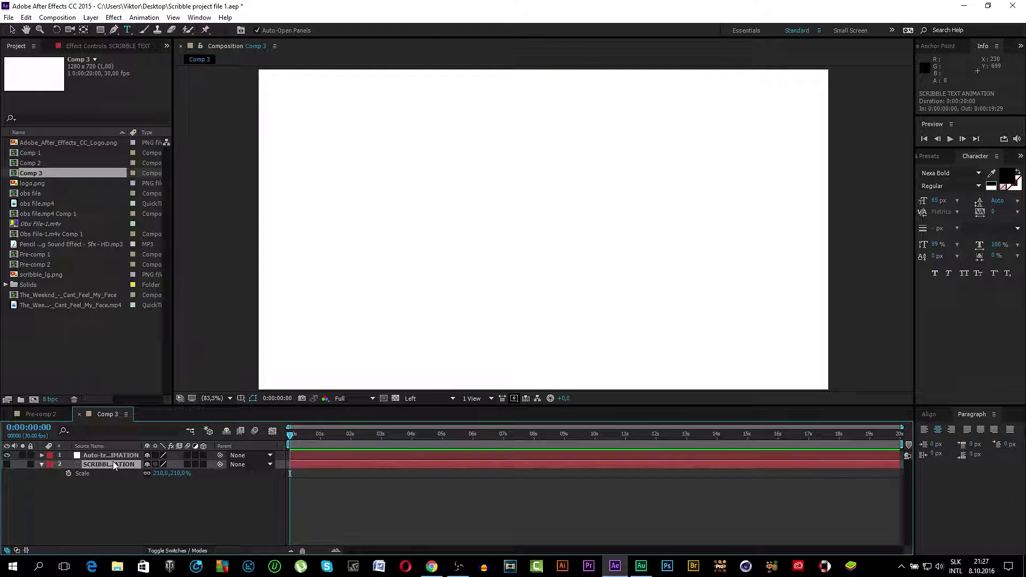
left_click(166, 514)
left_click(932, 156)
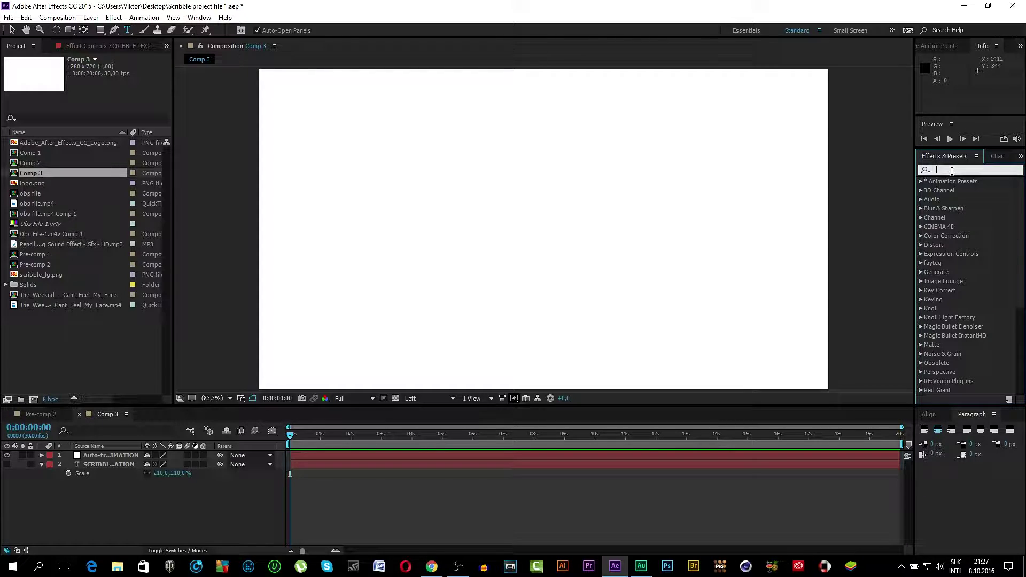
type("scribble")
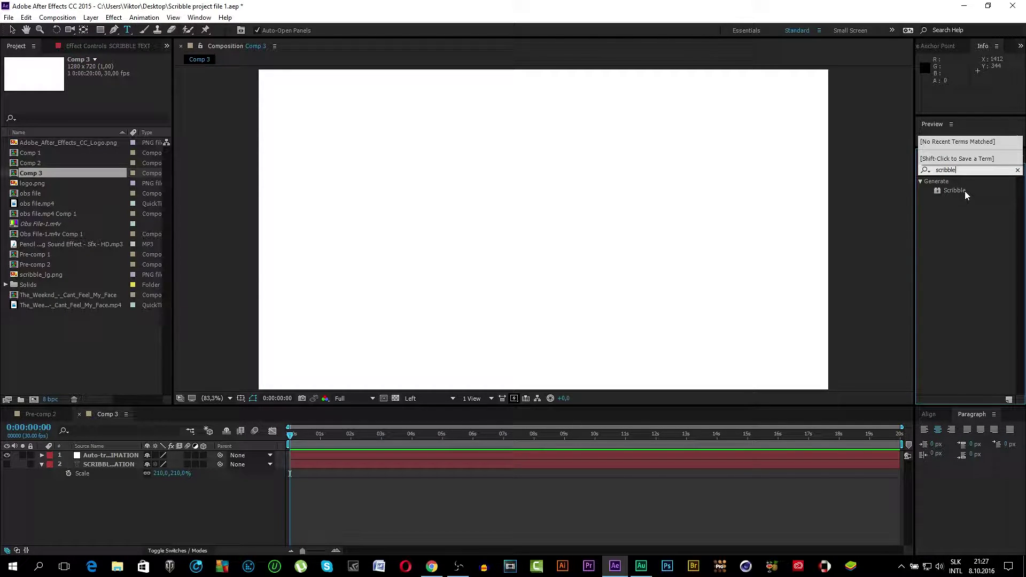
left_click_drag(964, 191, 110, 455)
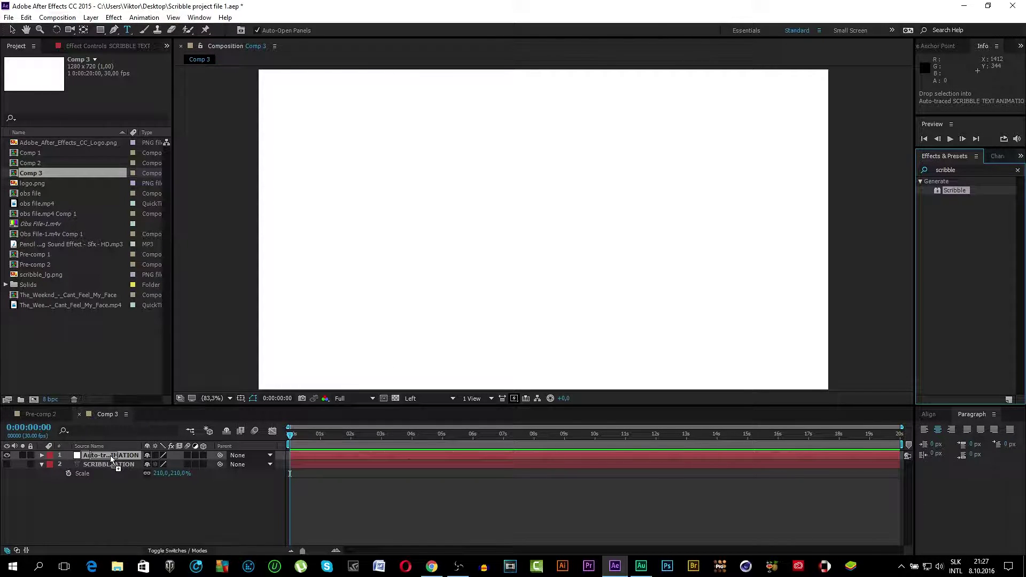
left_click_drag(111, 457, 111, 458)
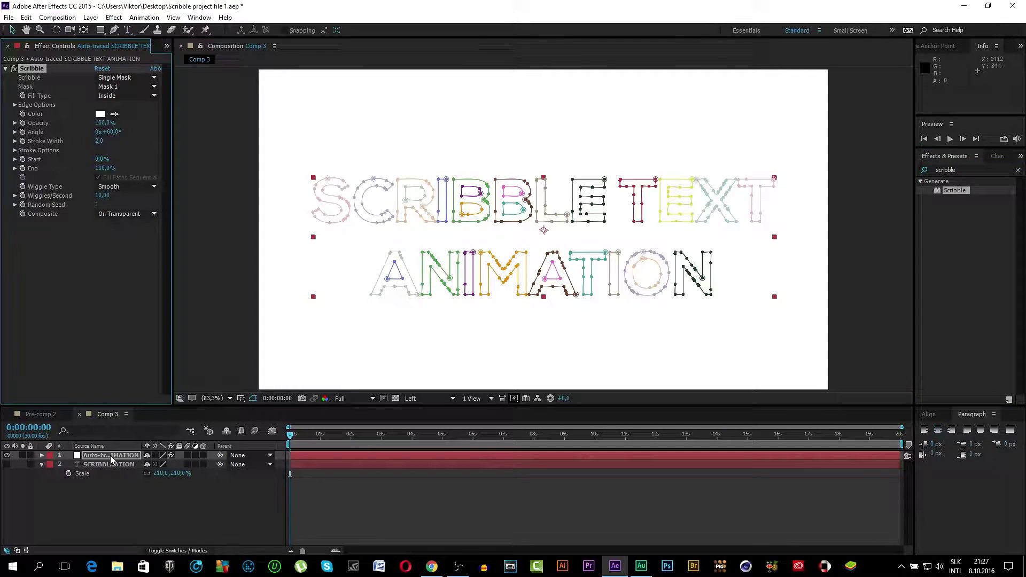
Step: Hide the mask path outlines and set the Scribble colour to black (000000)
left_click(254, 399)
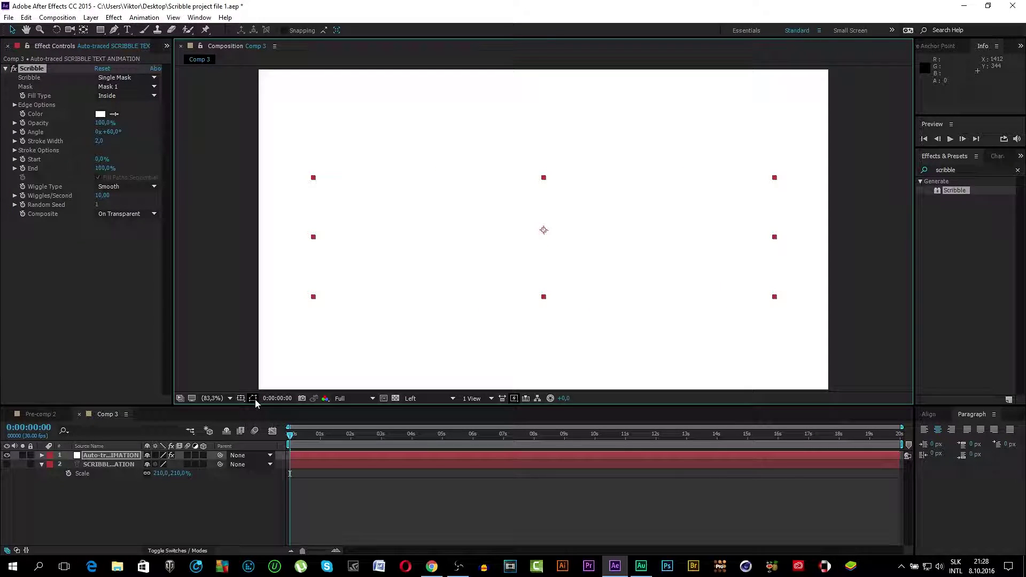
left_click(290, 434)
left_click(100, 114)
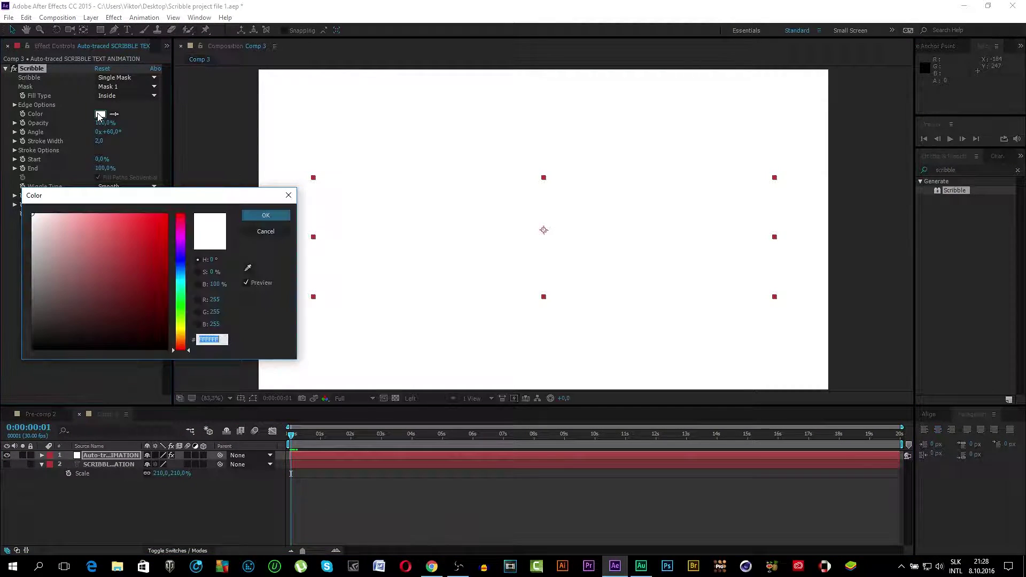
type("000000")
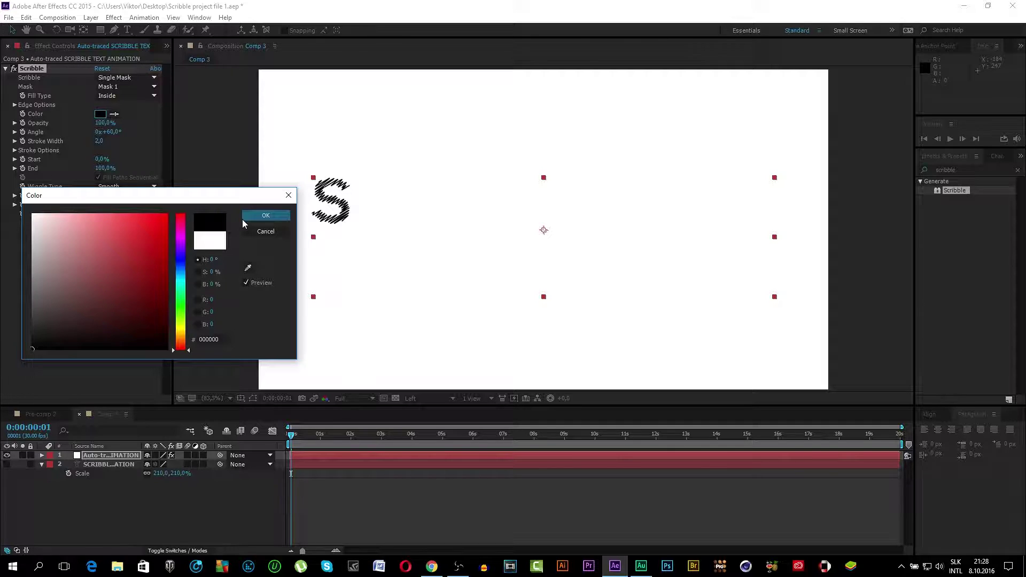
left_click(265, 215)
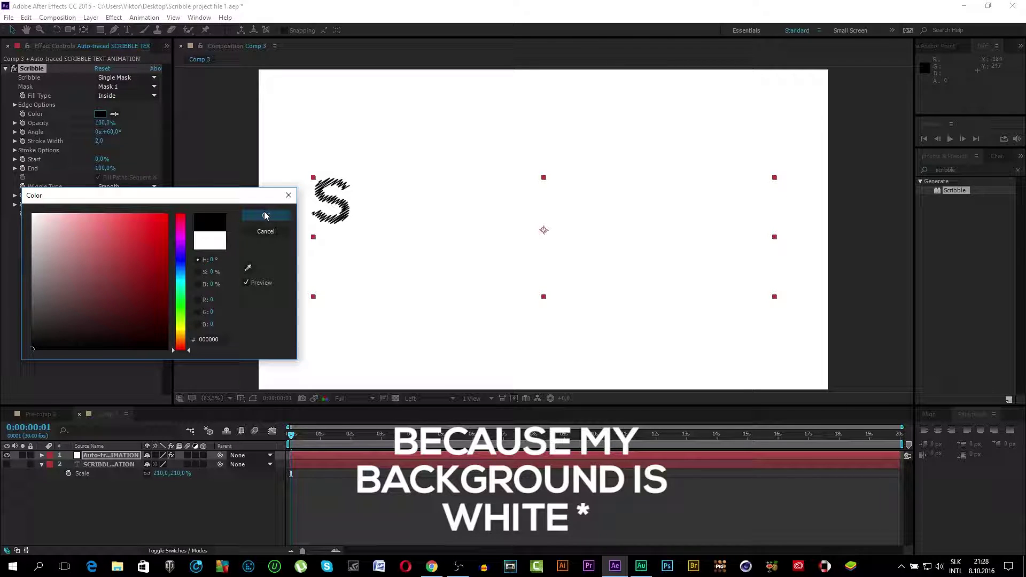
left_click(265, 216)
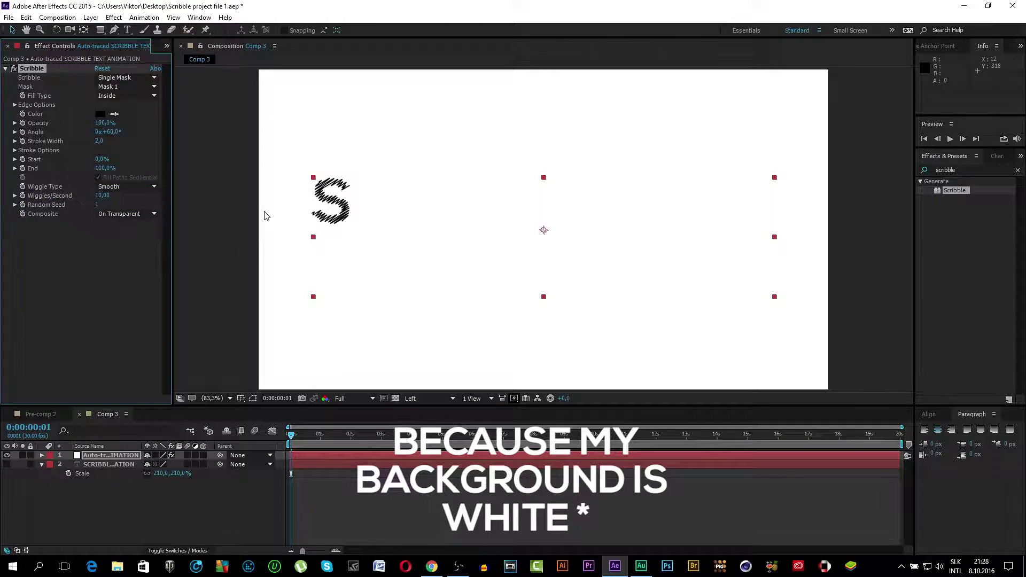
Step: Switch Scribble to All Masks Using Modes so every letter is hatched
left_click(128, 79)
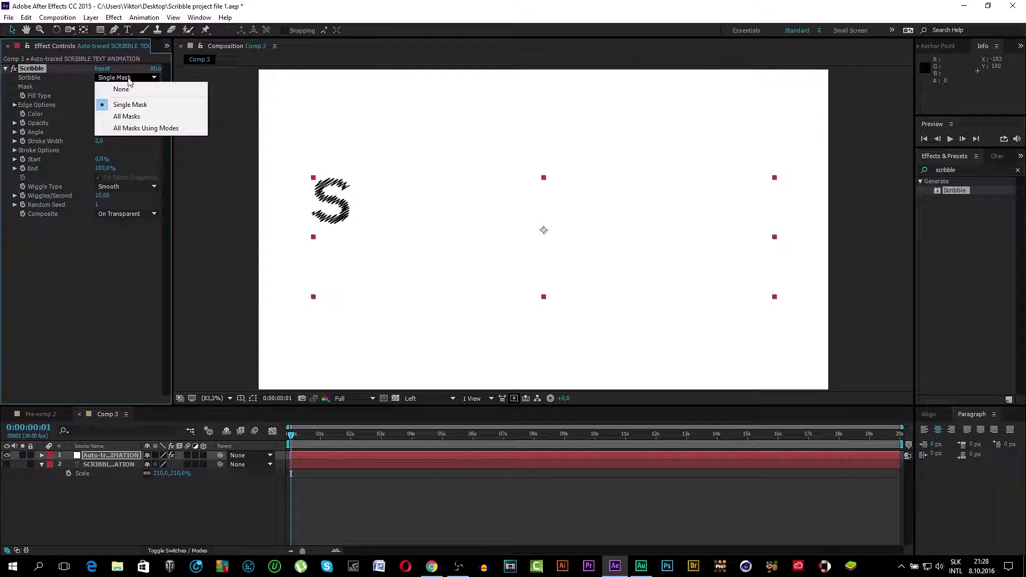
left_click(151, 129)
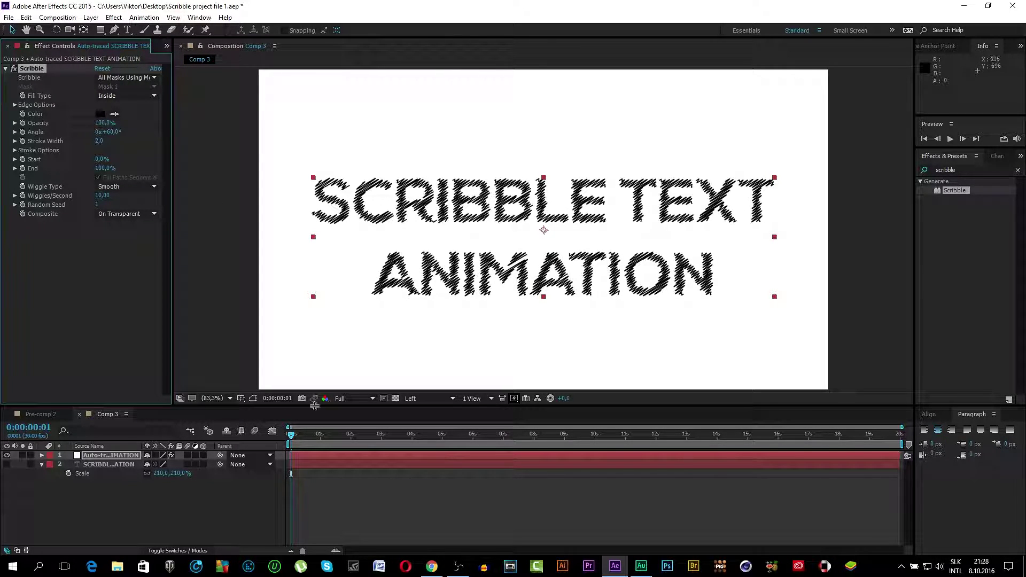
key("Home")
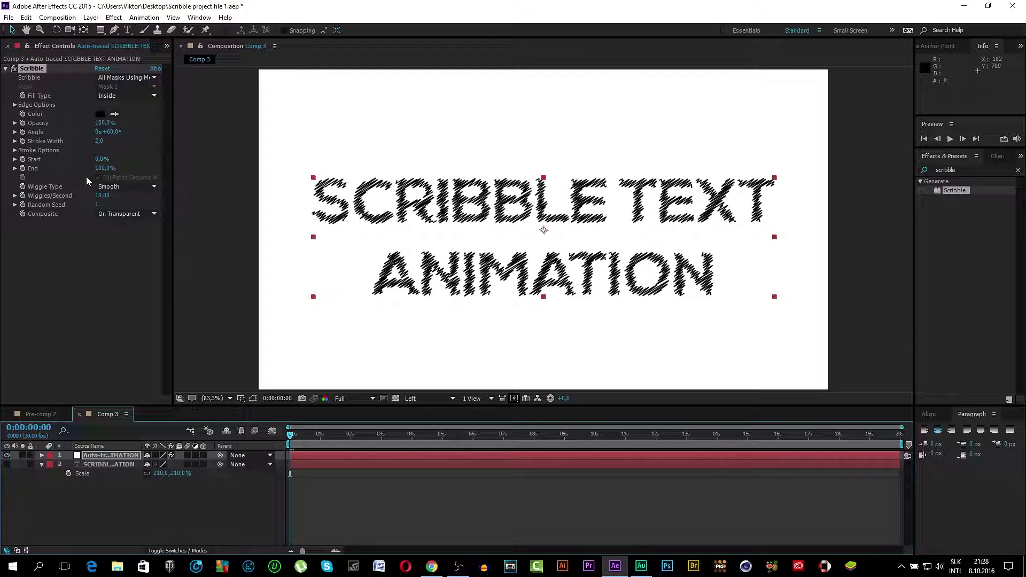
Step: Keyframe Scribble End from 0% at 0:00 to 100% at 0:00:04:29
left_click_drag(103, 168, 5, 171)
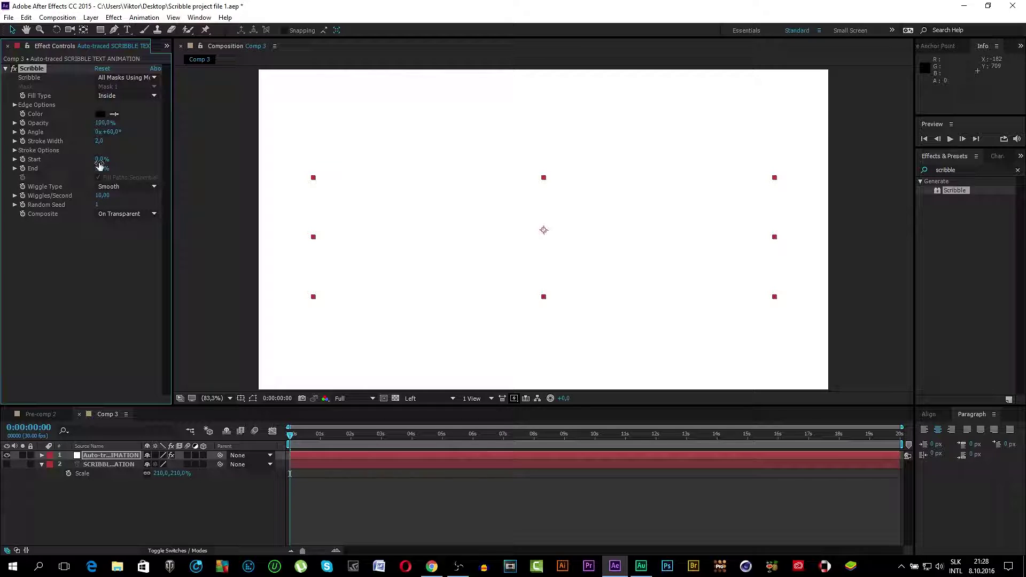
left_click(278, 437)
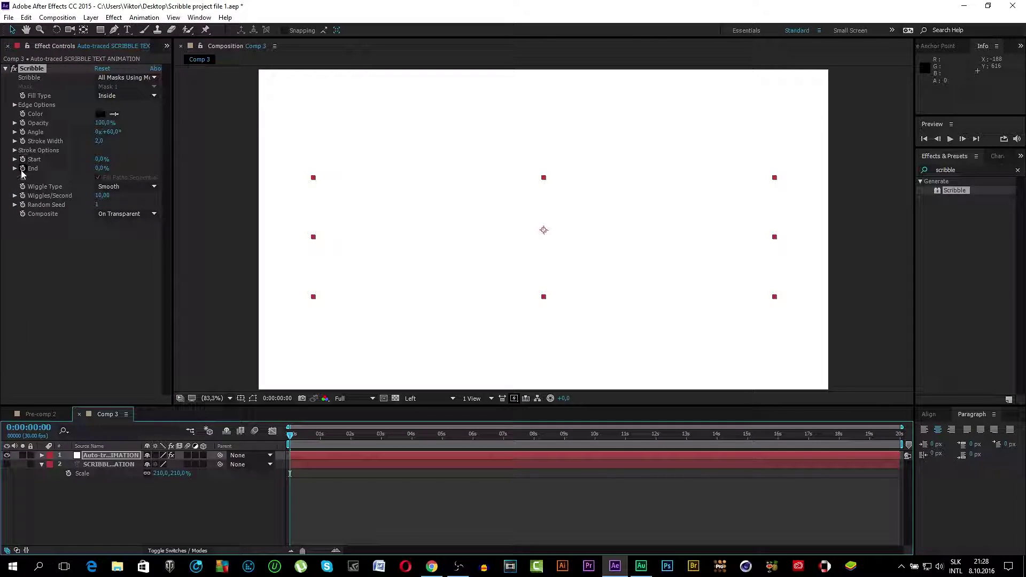
left_click(22, 168)
left_click(293, 437)
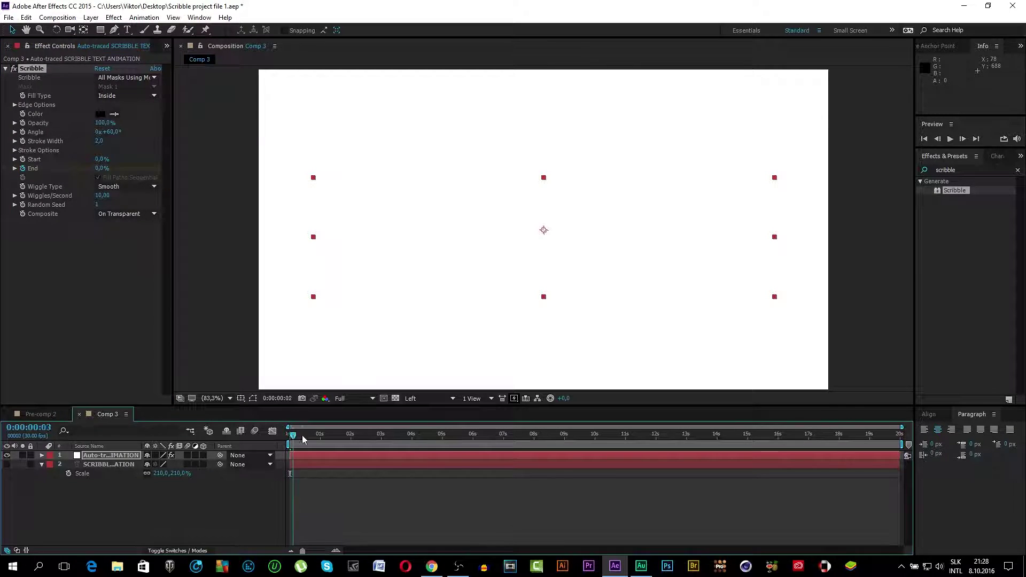
left_click_drag(303, 439, 442, 452)
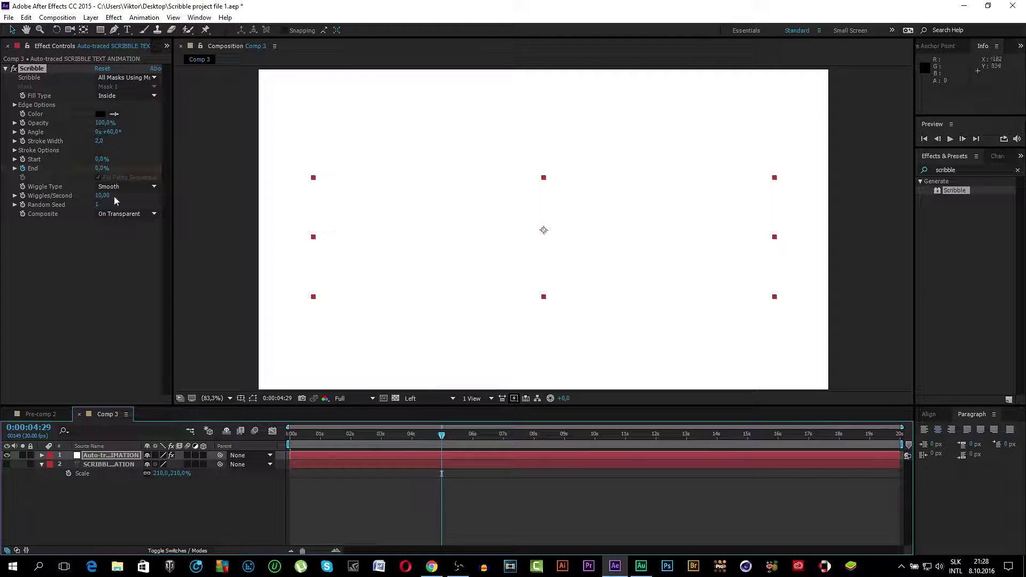
left_click(98, 168)
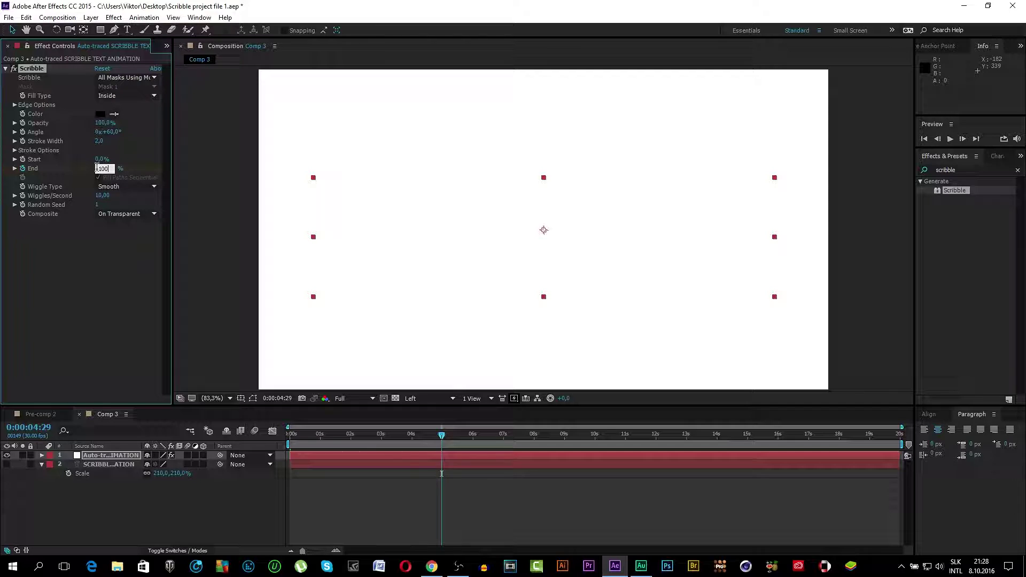
key("Return")
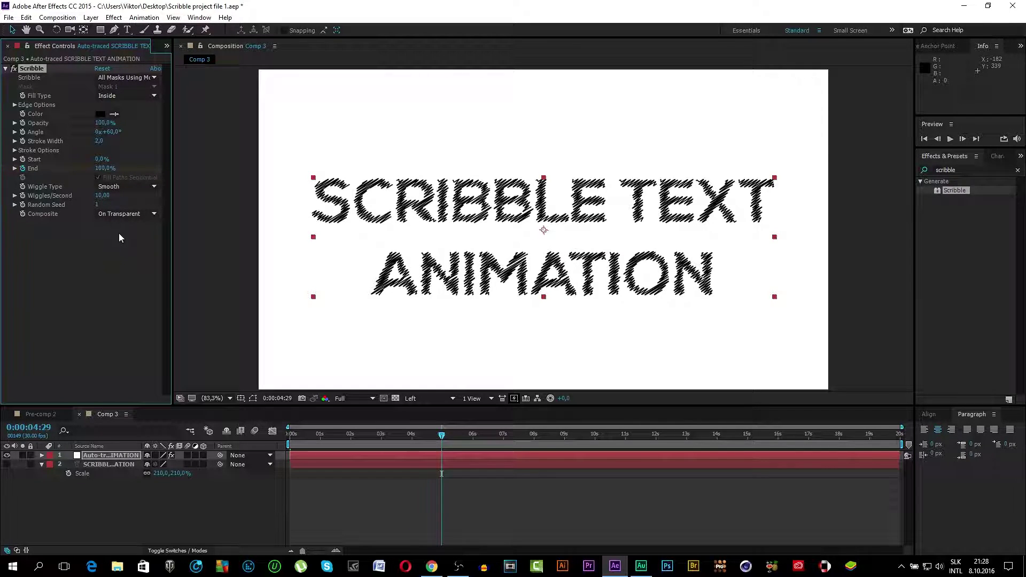
Step: Set Scribble Wiggles/Second to 0, Angle to 47° and Stroke Width to 3.2
left_click(104, 196)
type("0")
key("Return")
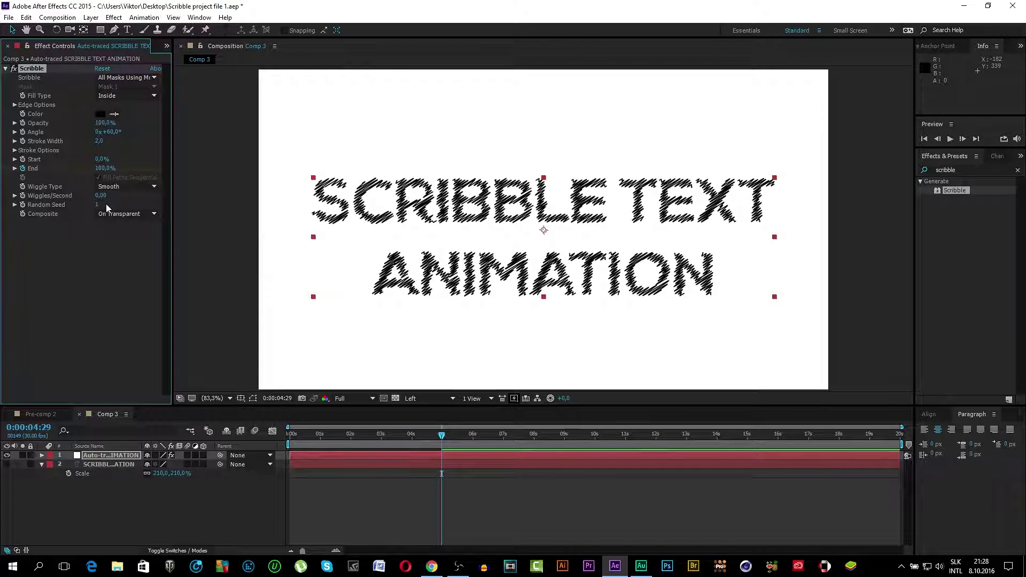
left_click(114, 132)
key("Return")
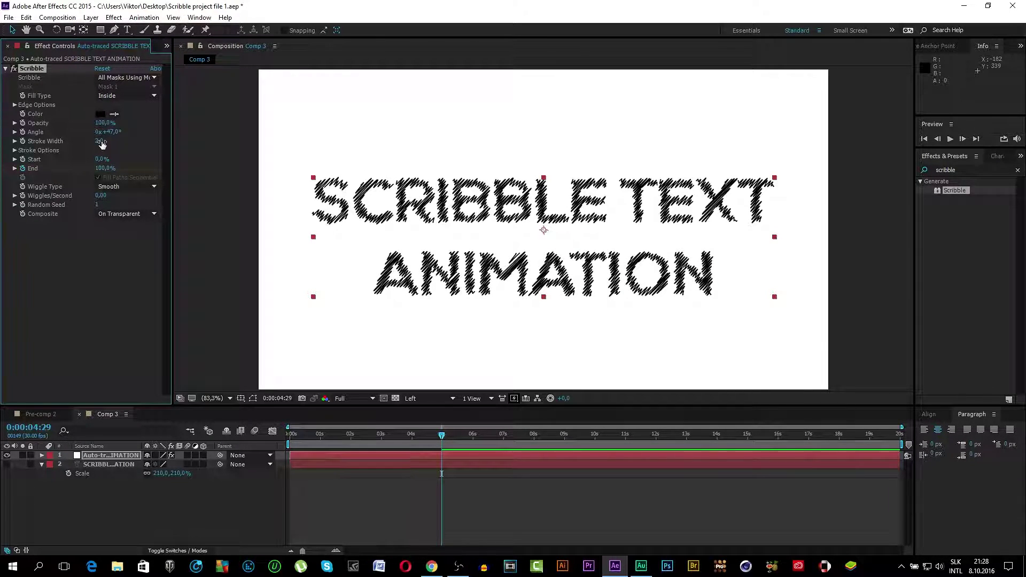
left_click(101, 141)
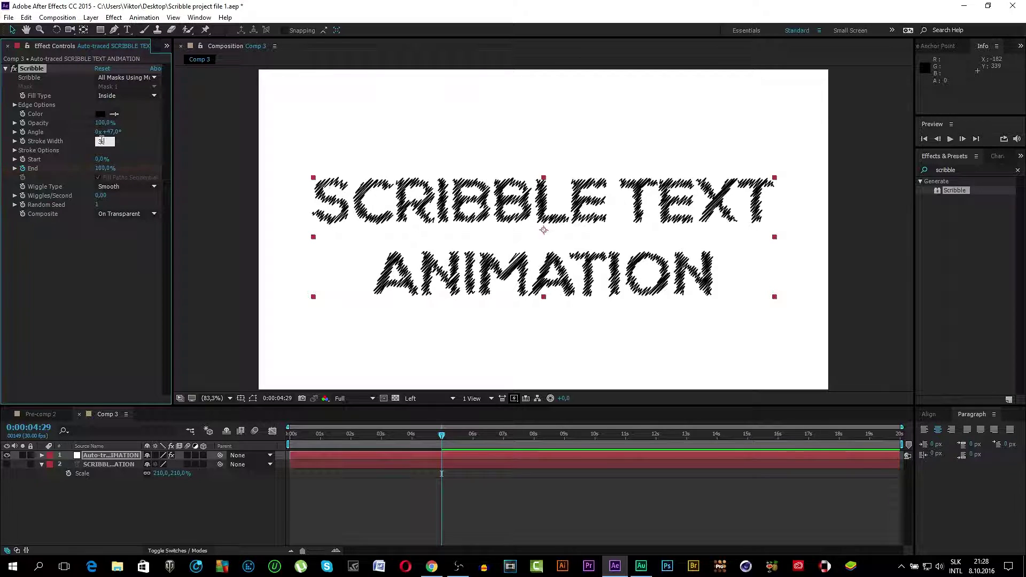
key("Return")
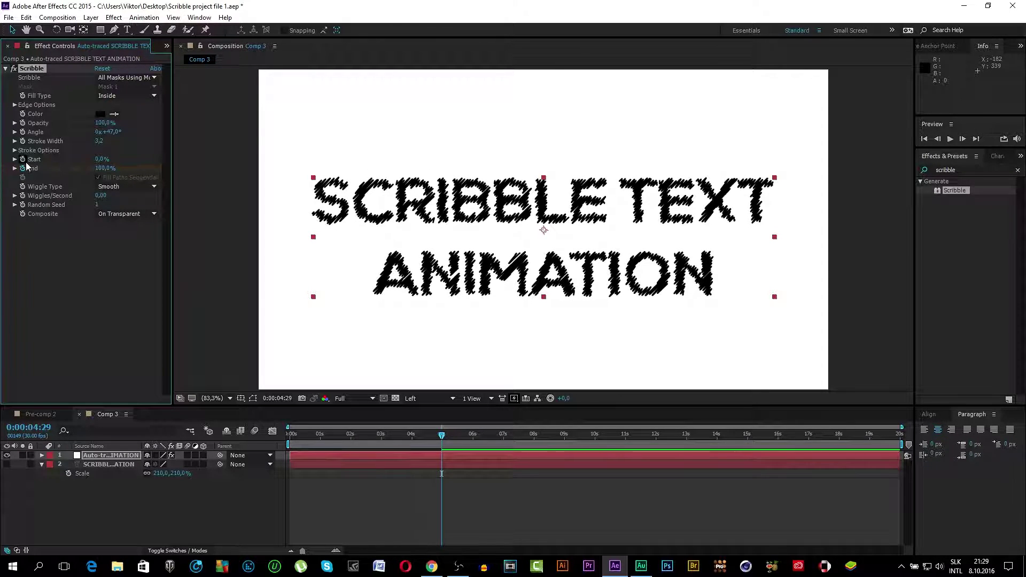
Step: Under Stroke Options, set Curviness to 1% and Curviness Variation to 20%
left_click(15, 150)
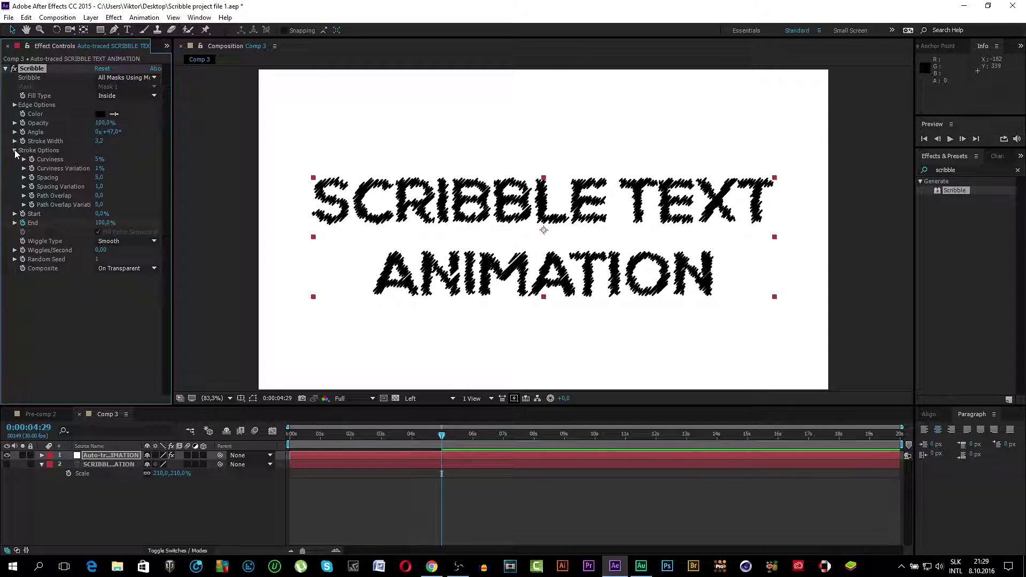
left_click(99, 159)
type("1")
key("Return")
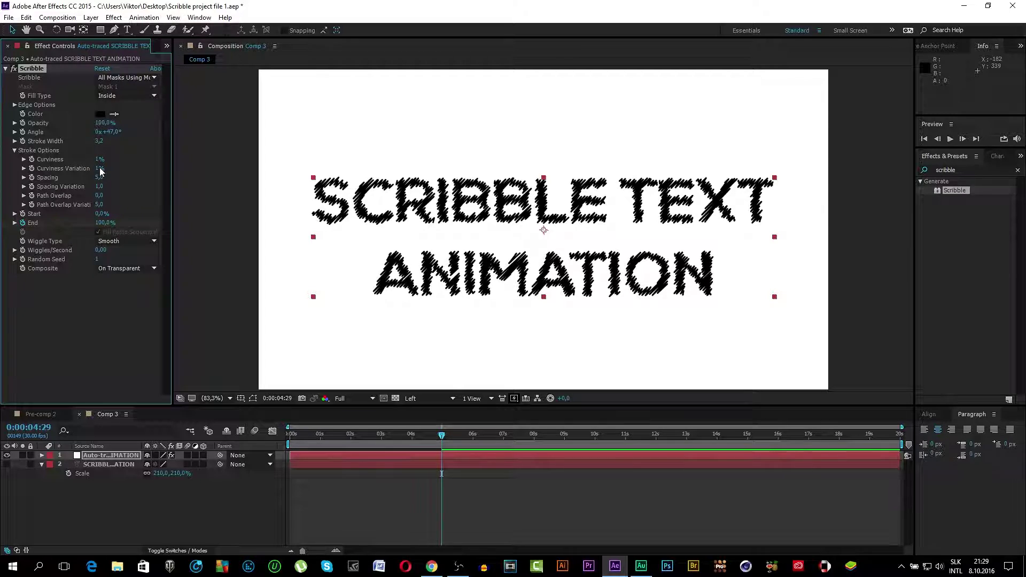
left_click(99, 168)
key("Return")
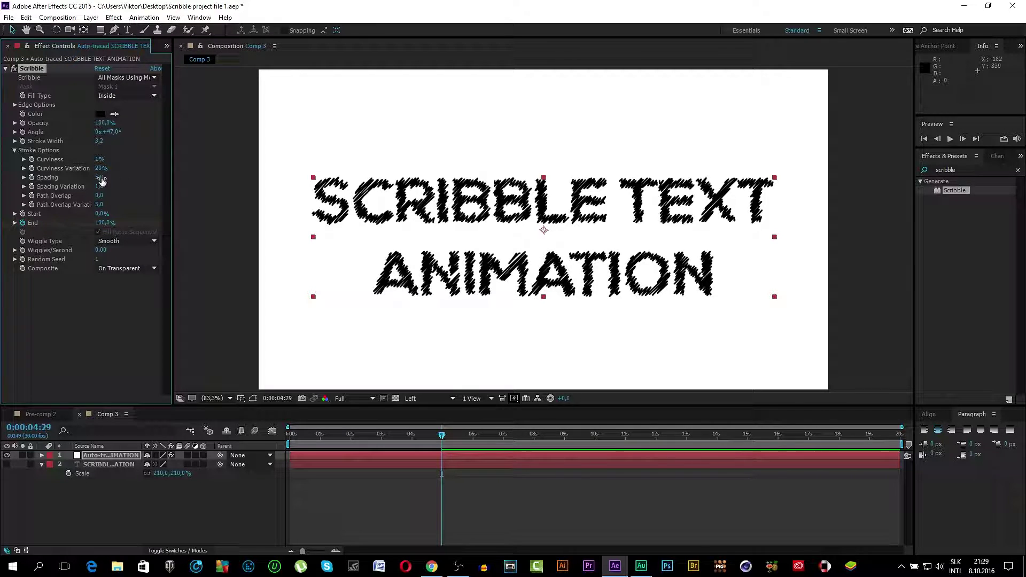
Step: Set Spacing to 2.0, Spacing Variation to 10 and Path Overlap Variation to 4
left_click(100, 177)
key("Return")
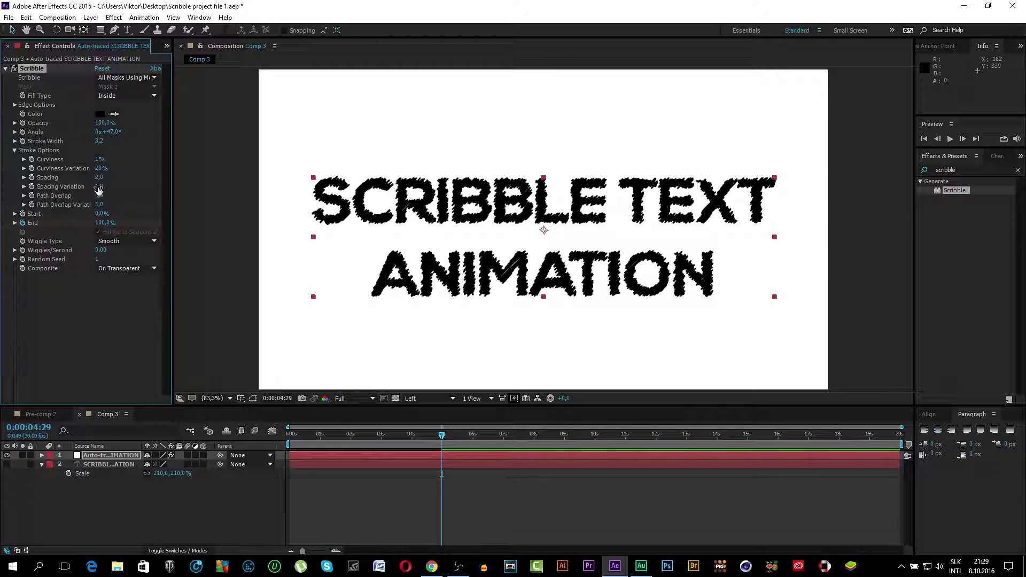
left_click(99, 187)
type("10")
key("Return")
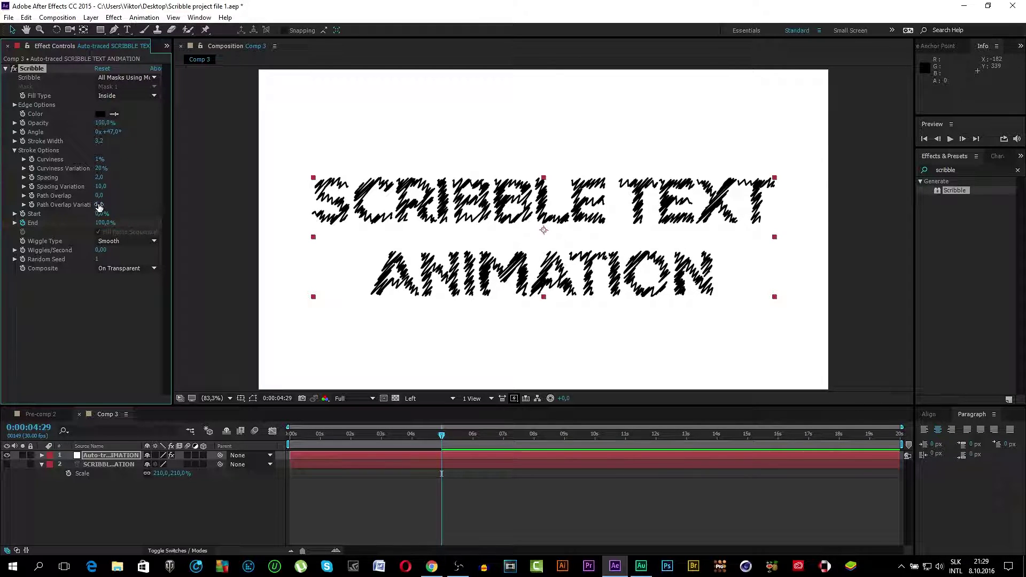
left_click(98, 204)
type("4")
key("Return")
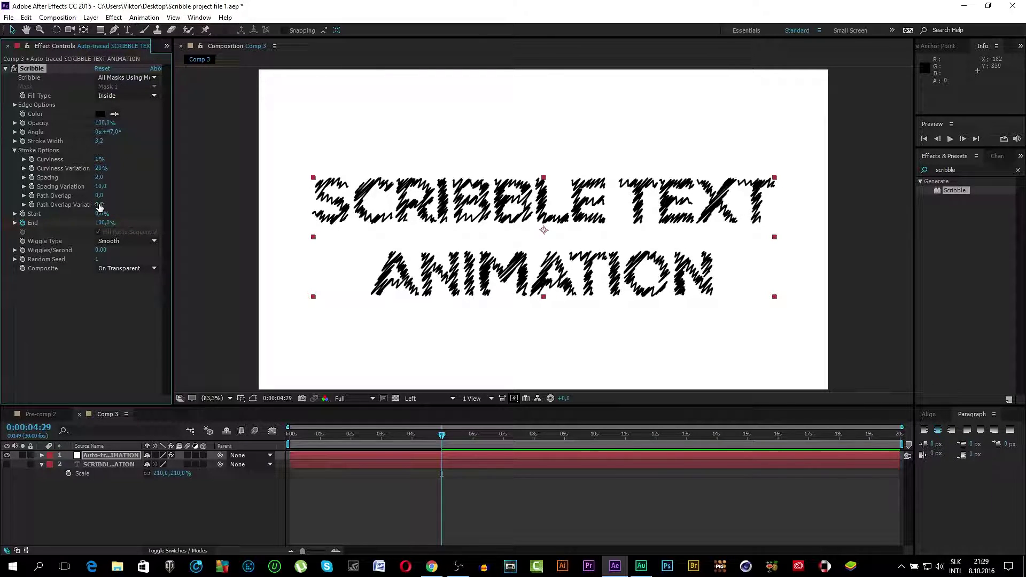
Step: Preview the draw-on animation from about 3 seconds to check the hatching
left_click(191, 501)
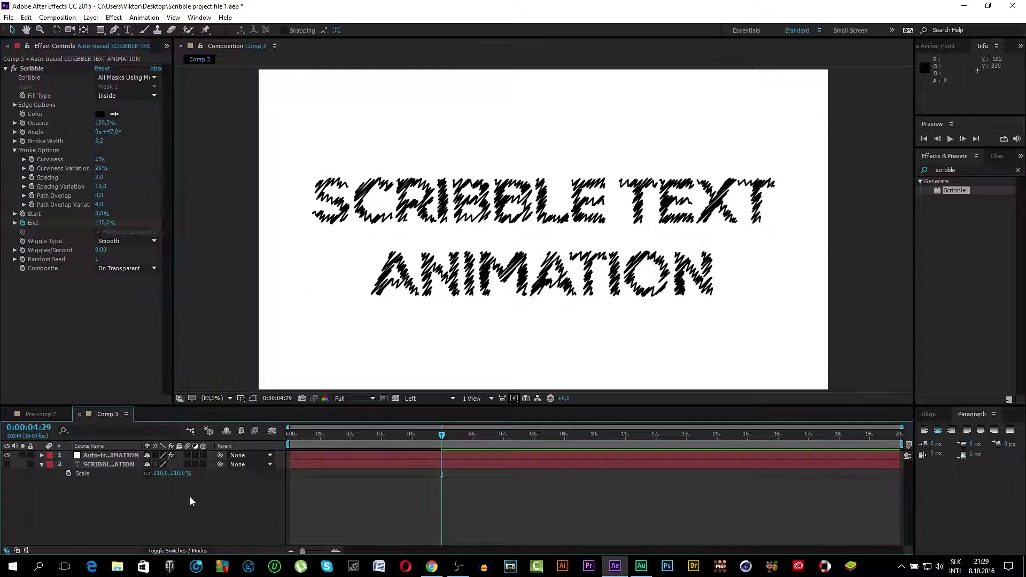
left_click_drag(441, 436, 386, 435)
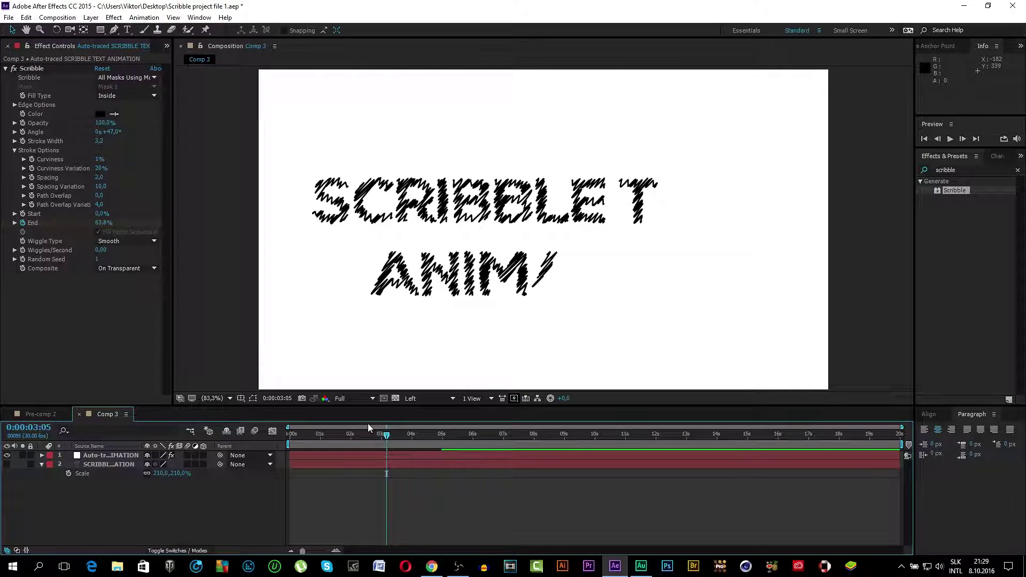
key("space")
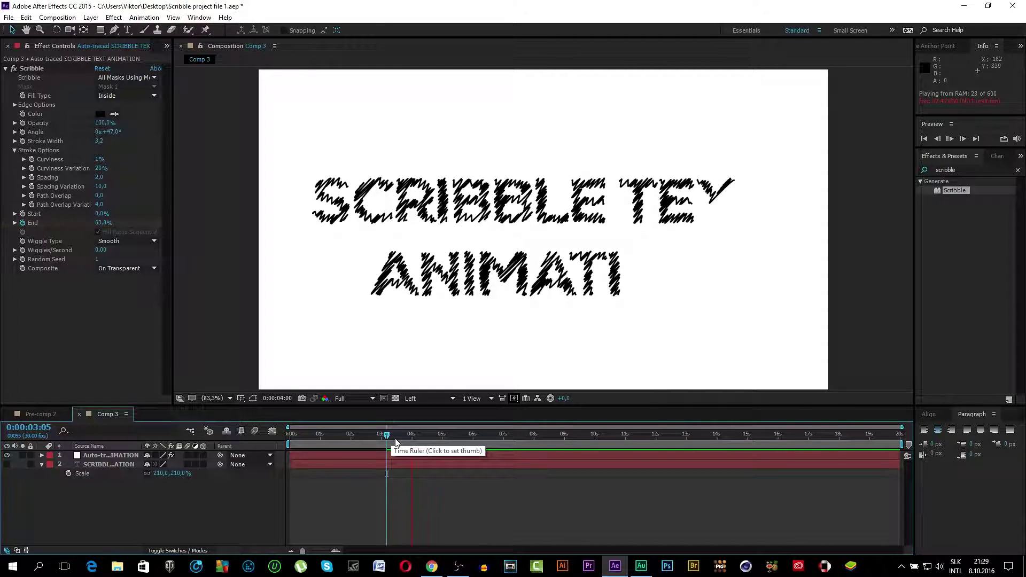
left_click(423, 434)
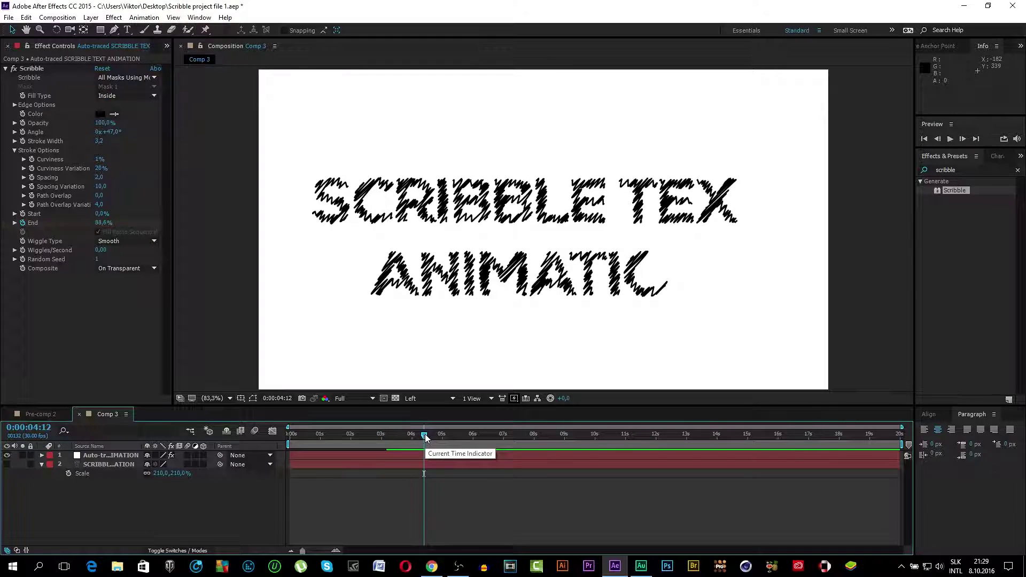
Step: Set Scribble Opacity to 90%, Stroke Width to 3.0 and Curviness Variation to 12%
left_click(103, 122)
type("90")
key("Return")
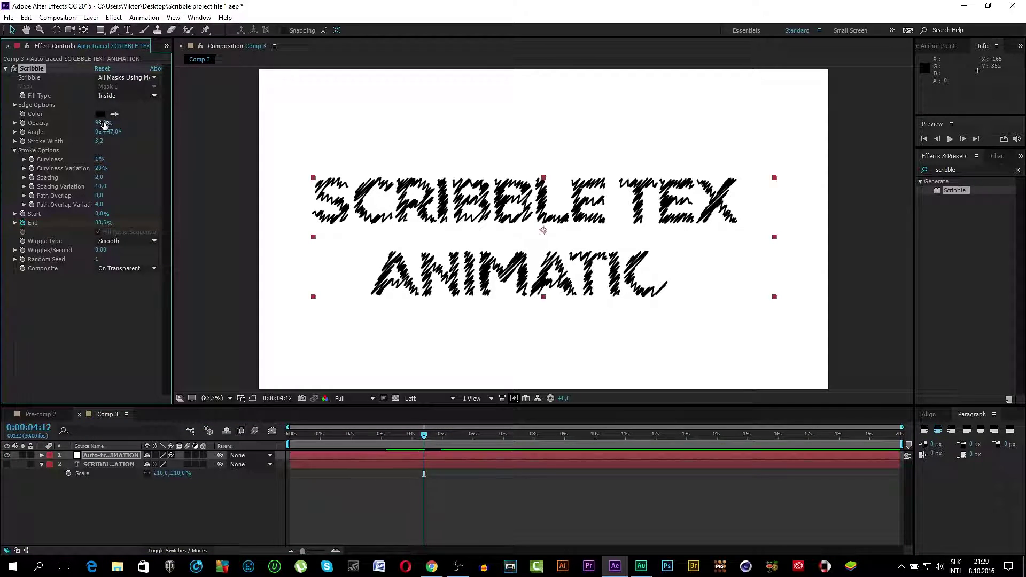
left_click(216, 514)
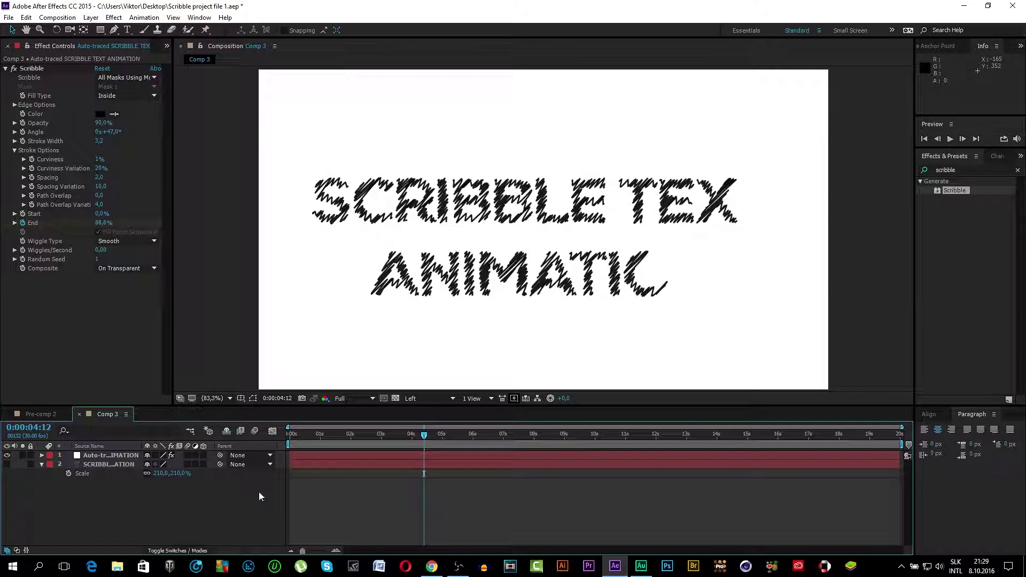
left_click(100, 141)
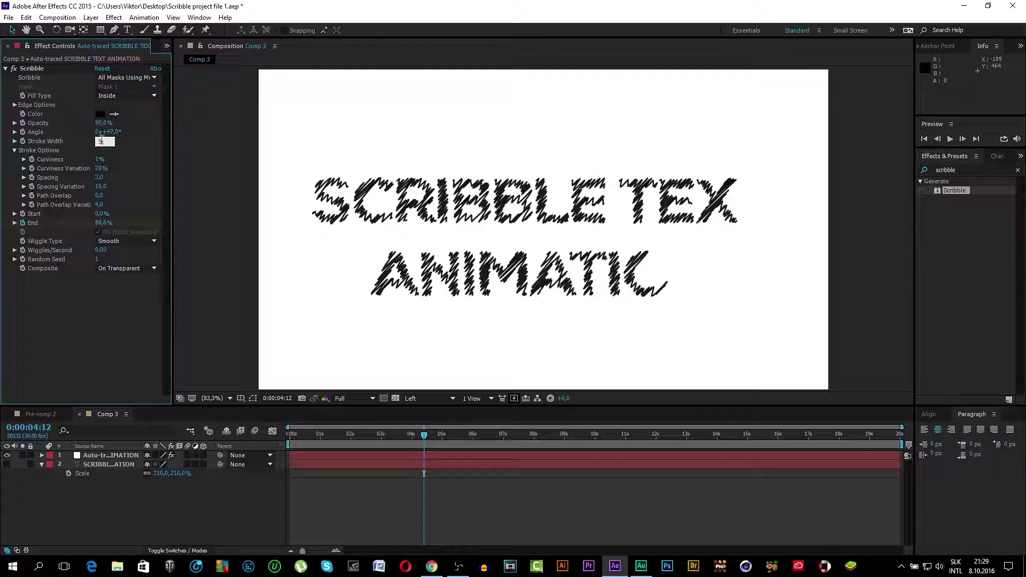
type("3")
key("Return")
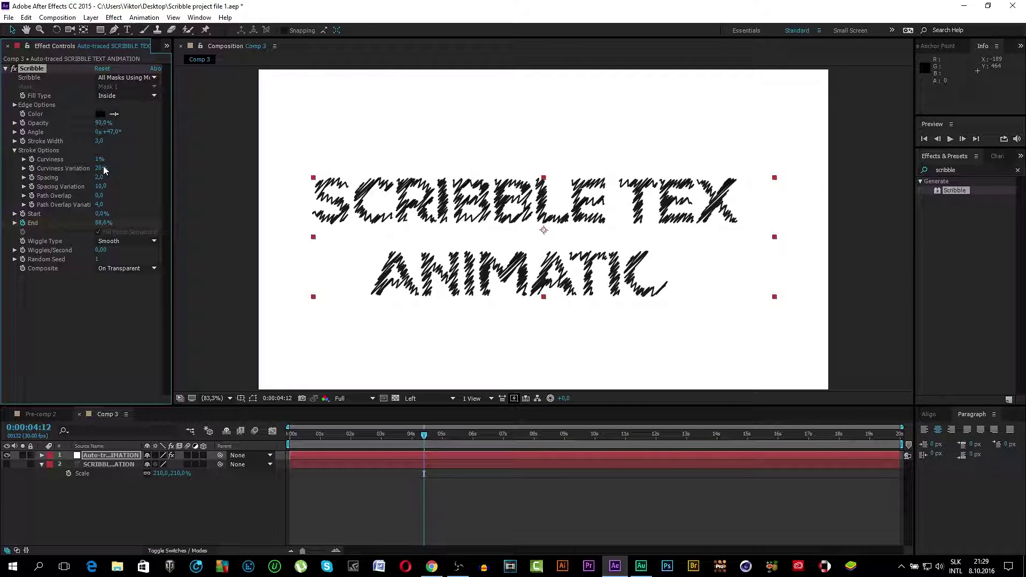
mouse_move(100, 169)
left_mouse_down()
mouse_move(89, 168)
mouse_move(112, 172)
left_mouse_up()
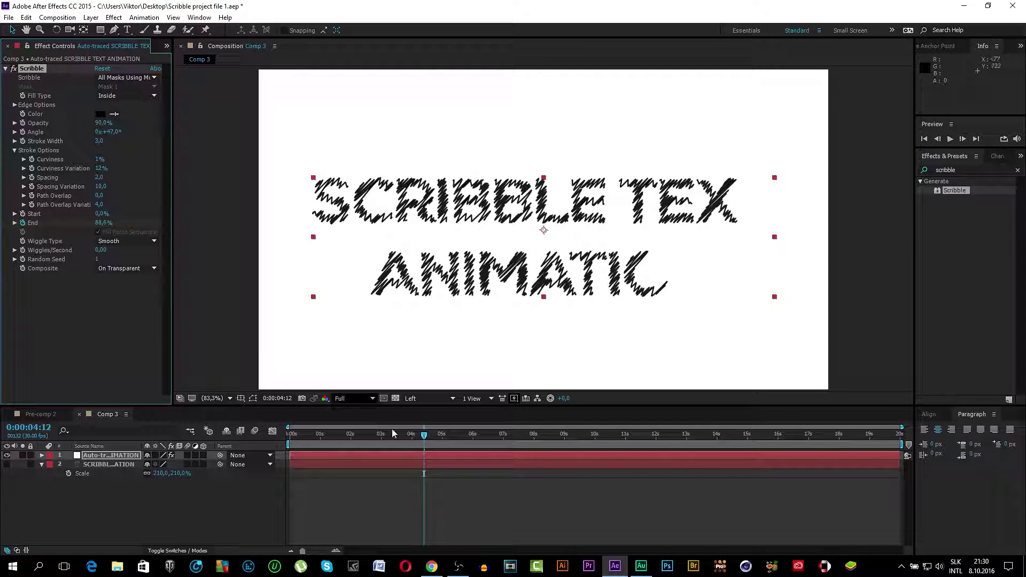
Step: Apply the Stroke effect to the traced layer using All Masks and Stroke Sequentially
left_click(360, 495)
left_click(1018, 170)
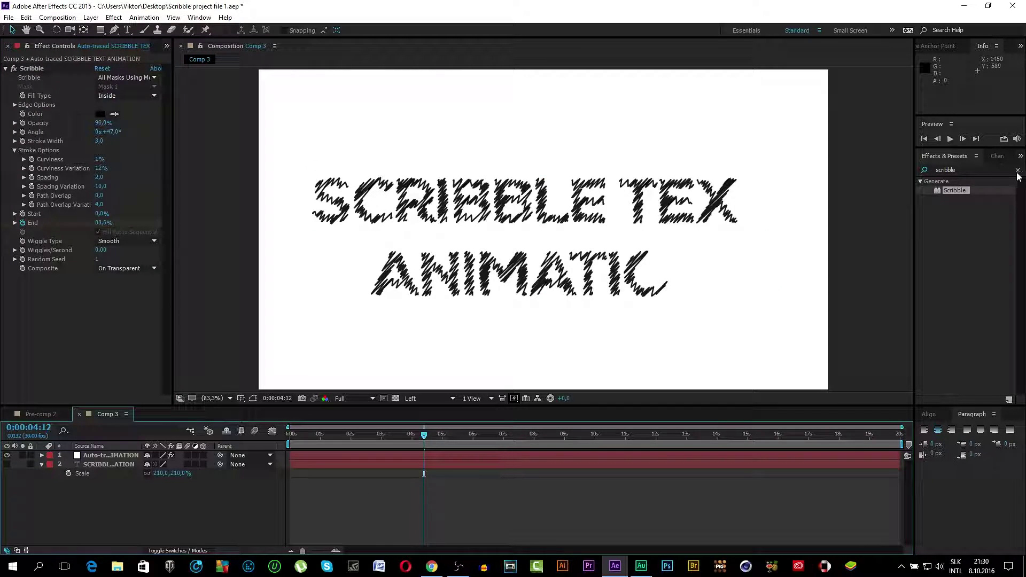
left_click(989, 171)
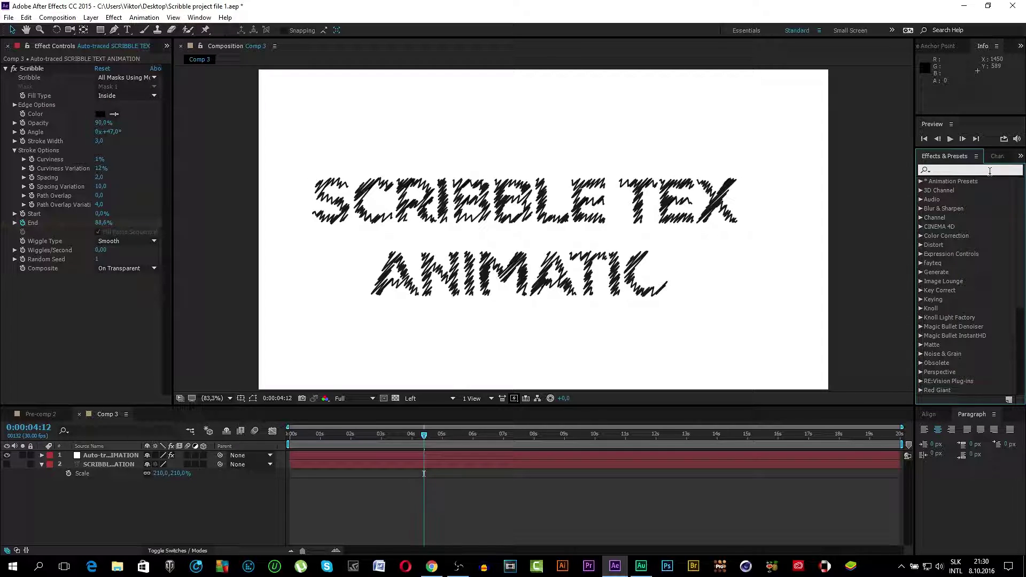
type("stroke")
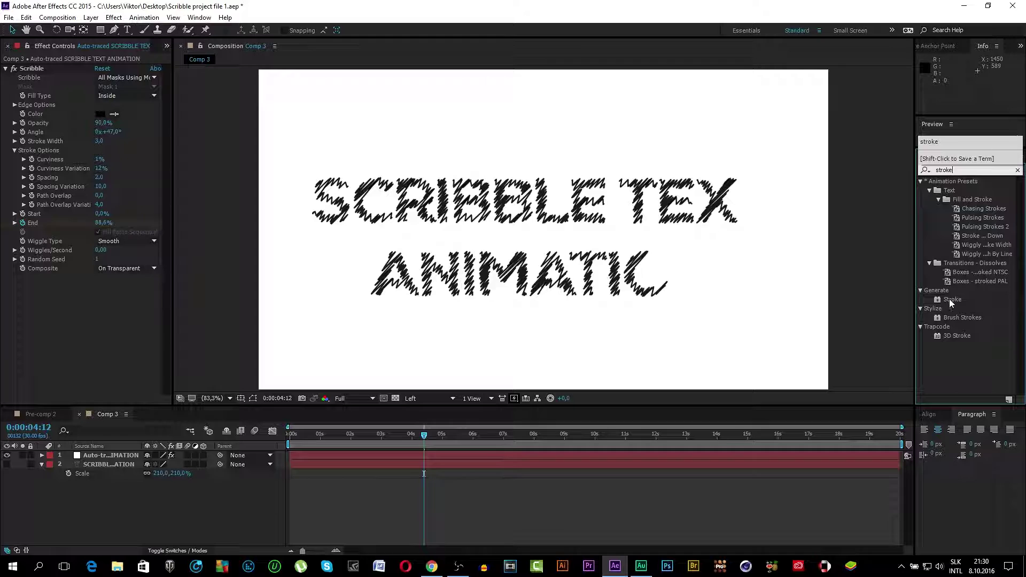
mouse_move(950, 303)
left_mouse_down()
mouse_move(820, 312)
mouse_move(128, 446)
mouse_move(122, 459)
left_mouse_up()
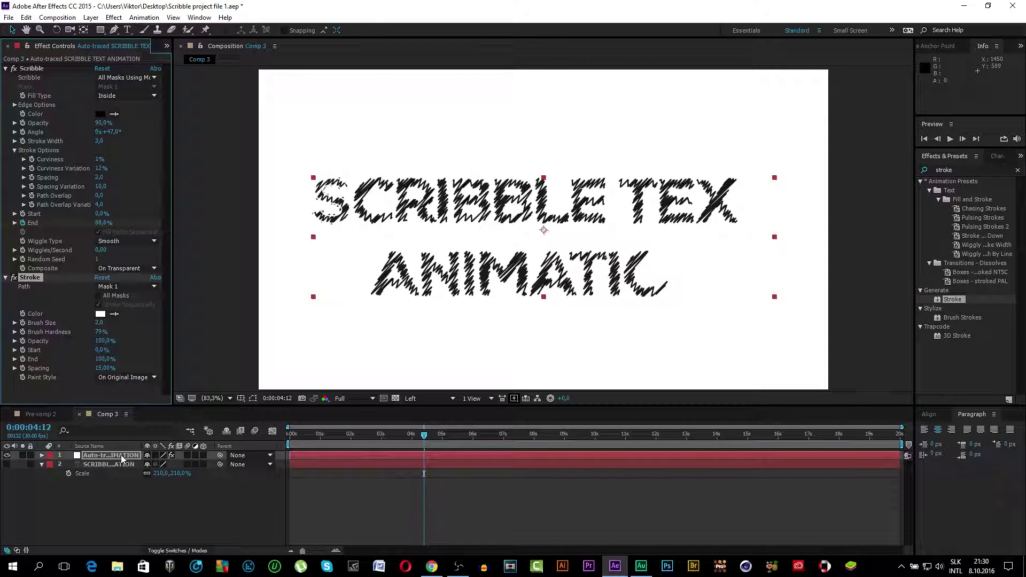
left_click(98, 296)
left_click(98, 297)
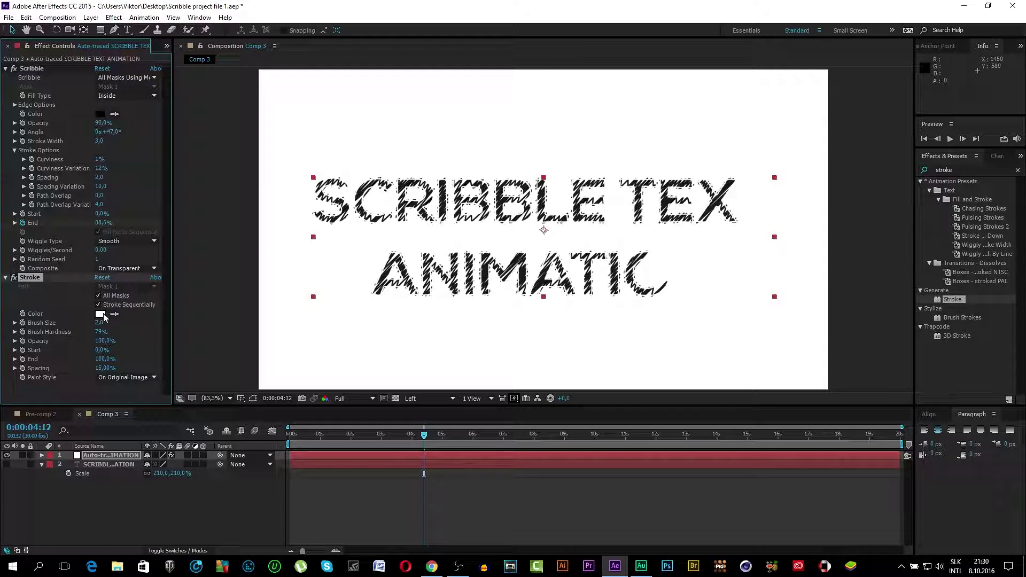
Step: Keep the outline stroke colour black and set its Brush Size to 3
left_click(100, 316)
left_click(32, 348)
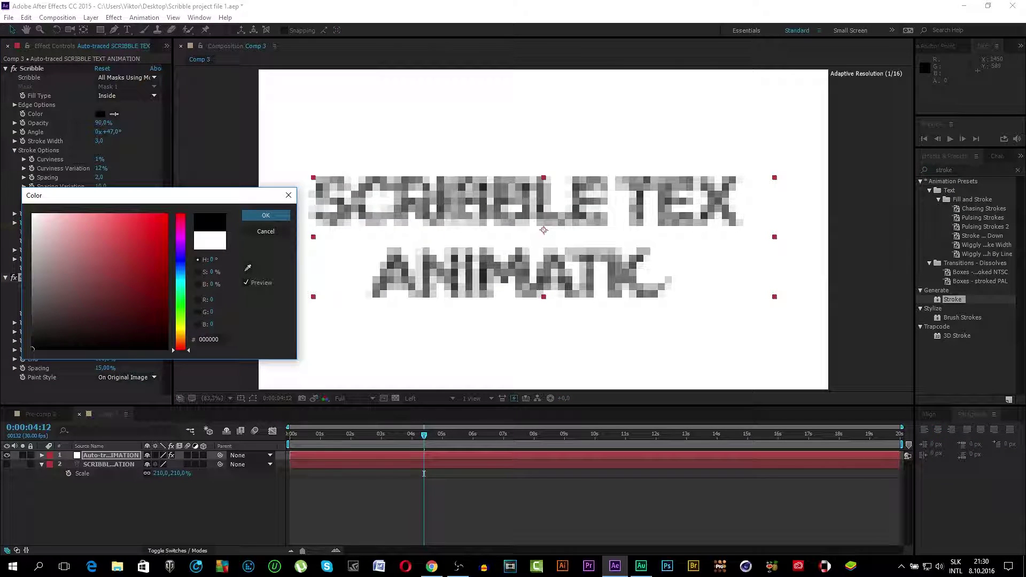
left_click(266, 215)
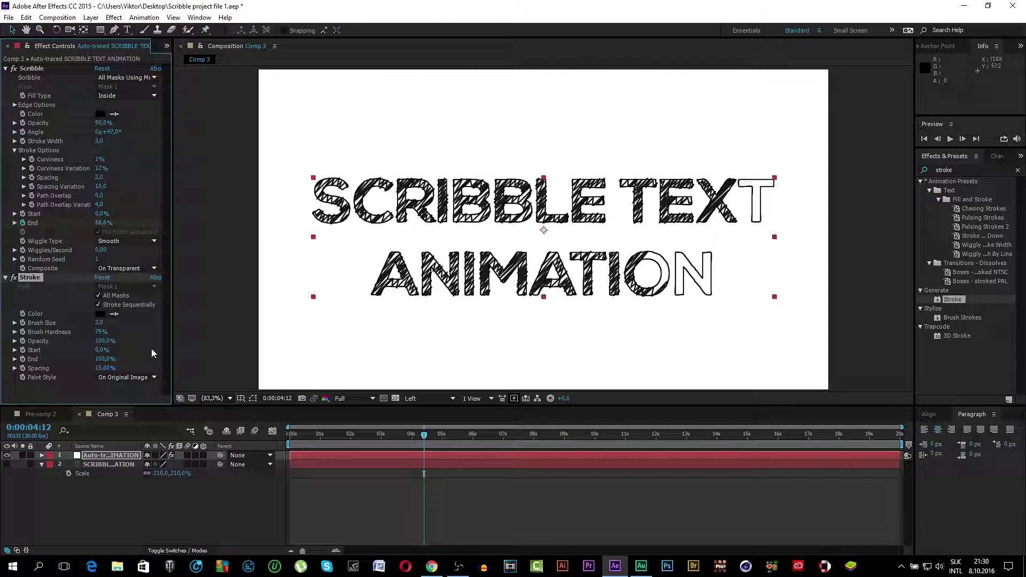
left_click_drag(100, 323, 107, 323)
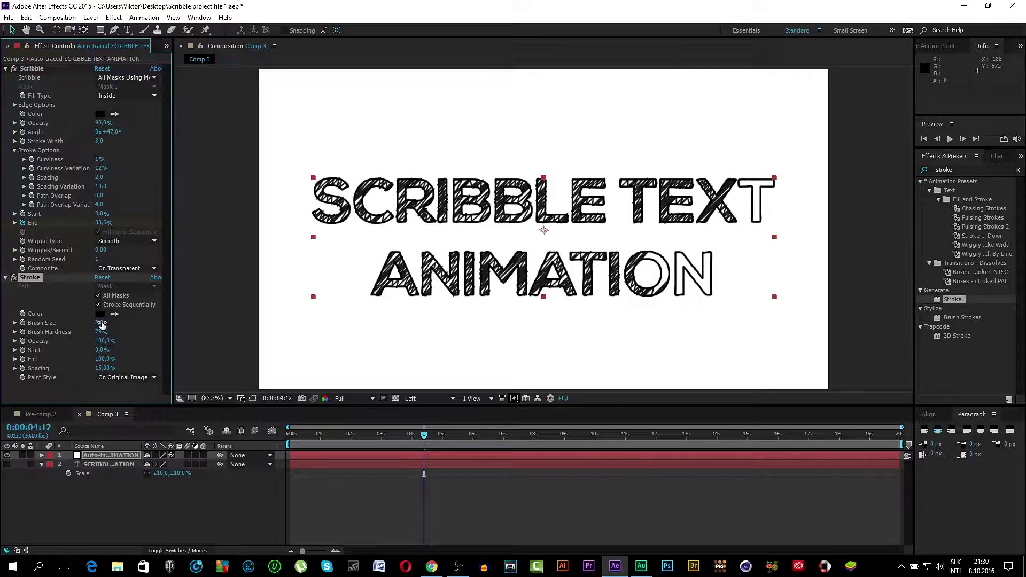
left_click(99, 323)
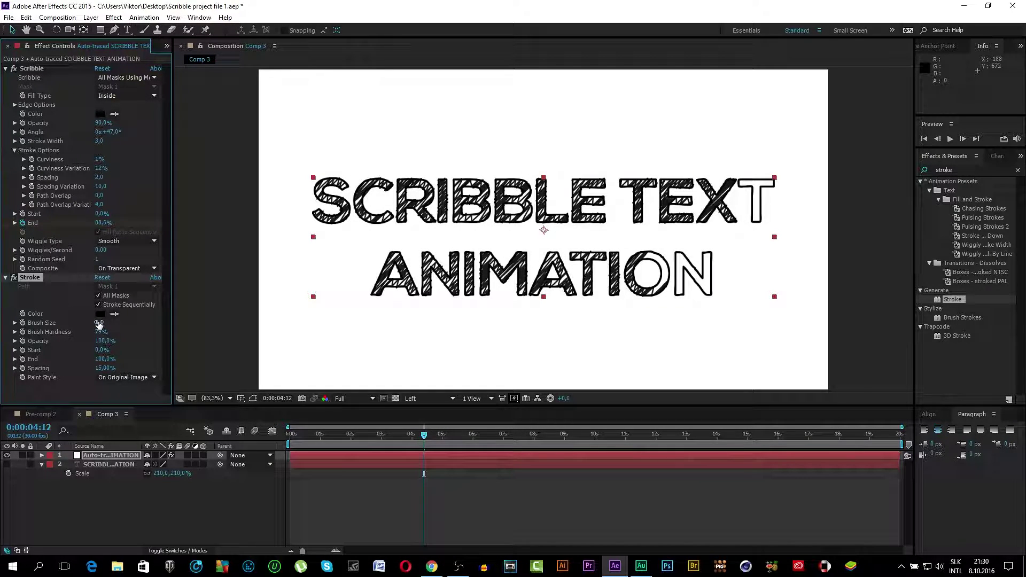
type("3")
key("Return")
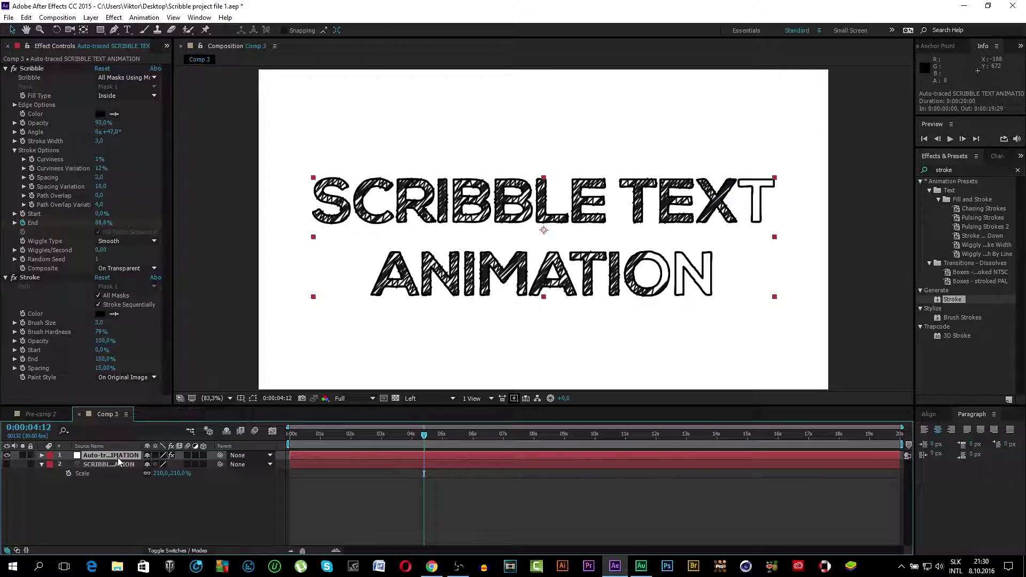
Step: At about 0:00:05:01, keyframe the Stroke End at 0%
key("m")
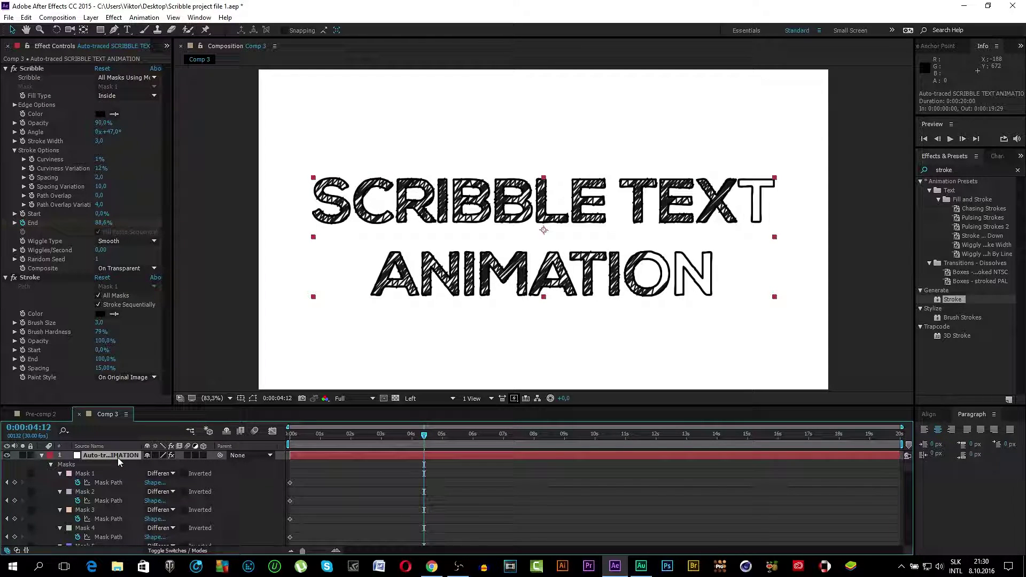
key("m")
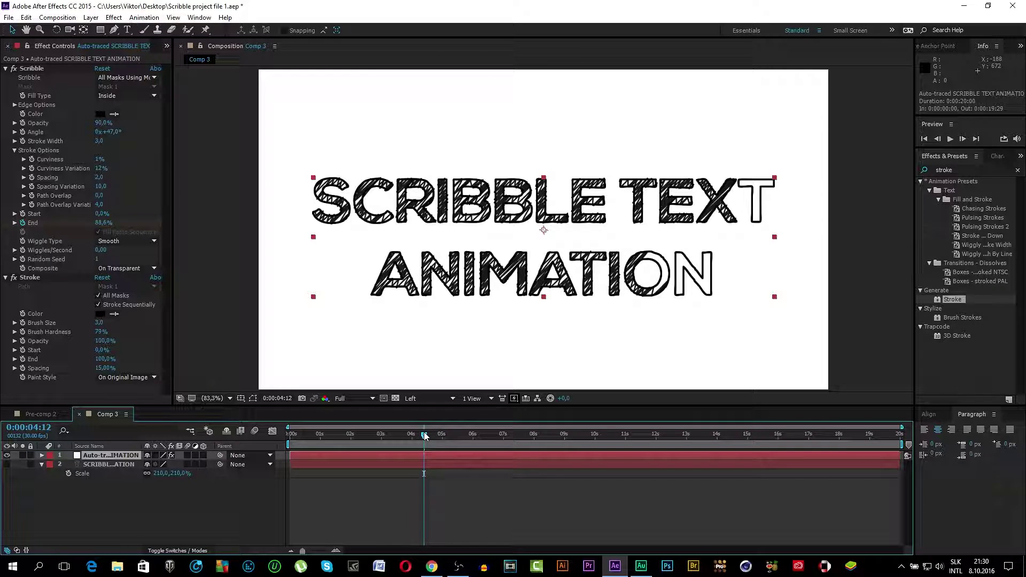
left_click_drag(425, 435, 443, 438)
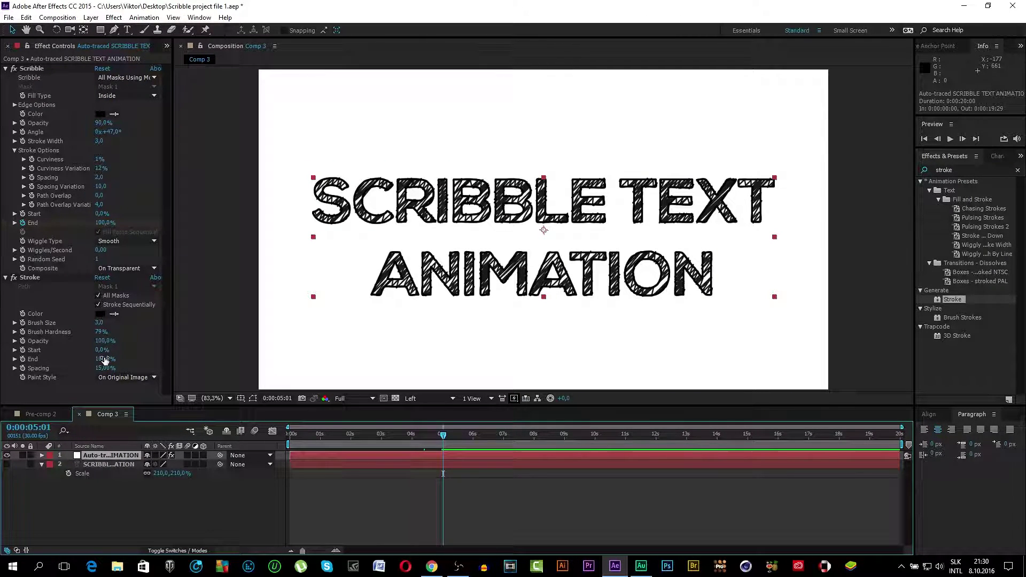
left_click_drag(105, 360, 24, 361)
left_click(23, 359)
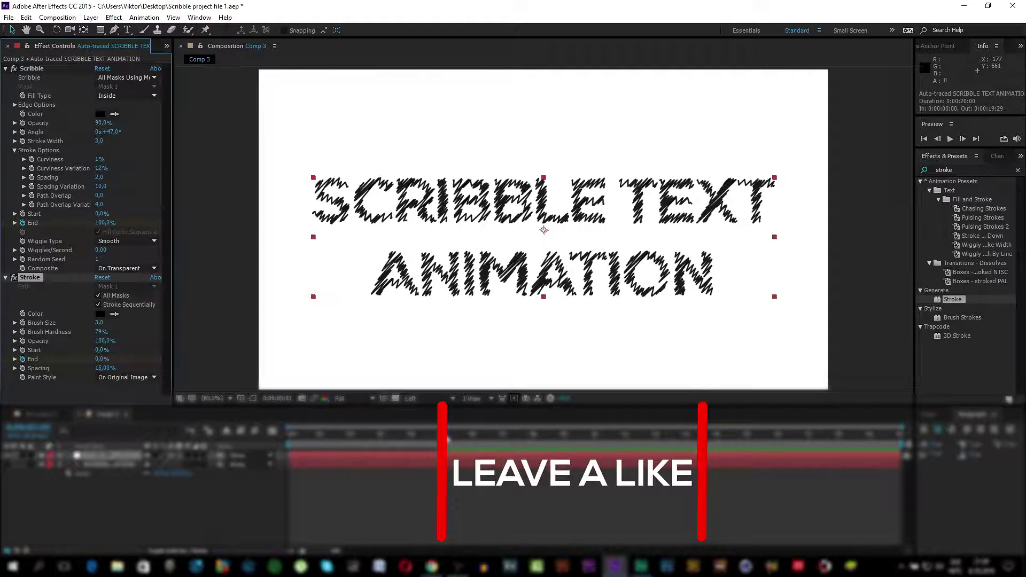
Step: Keyframe Stroke End at 100% near 0:00:10:01 and scrub back to check the outline
left_click(553, 434)
left_click_drag(575, 453, 592, 448)
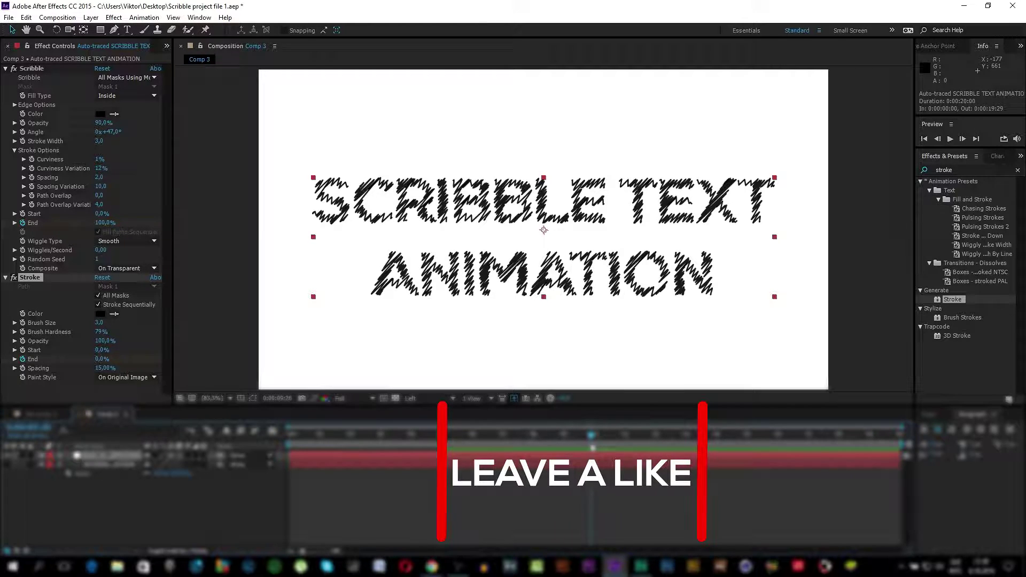
left_click(104, 359)
type("100")
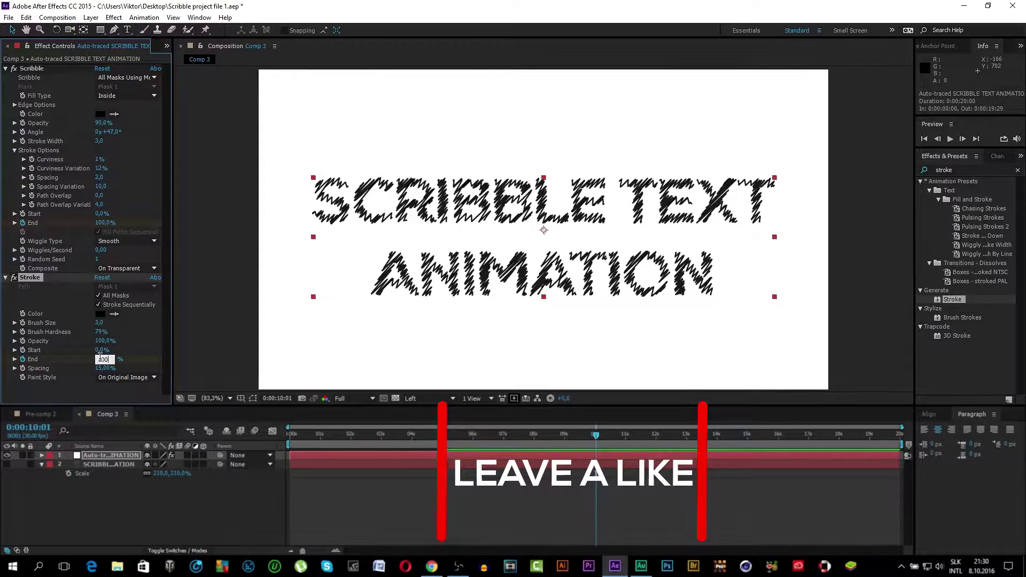
left_click(590, 437)
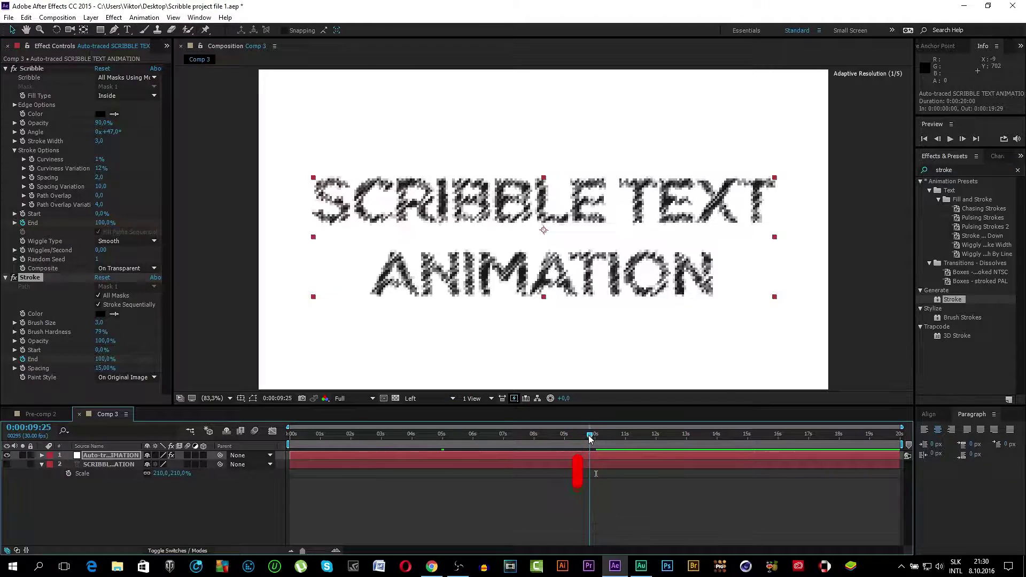
left_click_drag(589, 437, 558, 441)
left_click(255, 511)
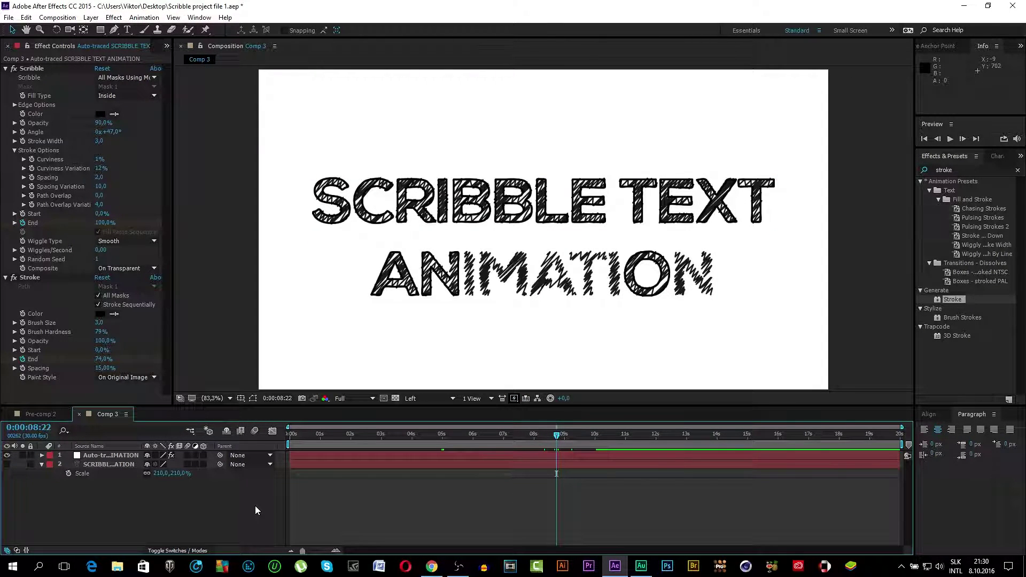
Step: Add Adobe_After_Effects_CC_Logo.png from the Project panel to Comp 3's timeline
left_click(167, 46)
left_click(181, 56)
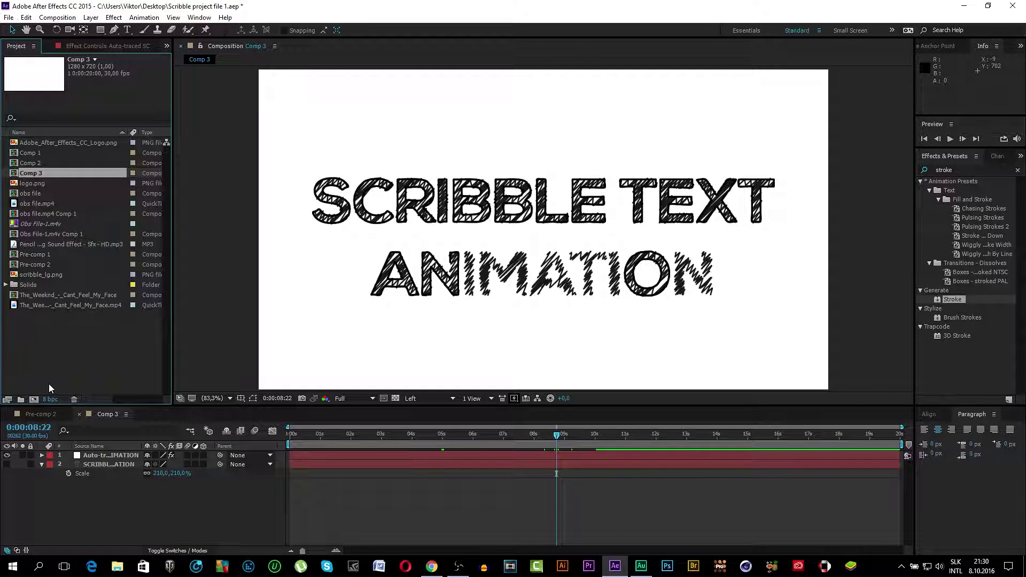
left_click(28, 183)
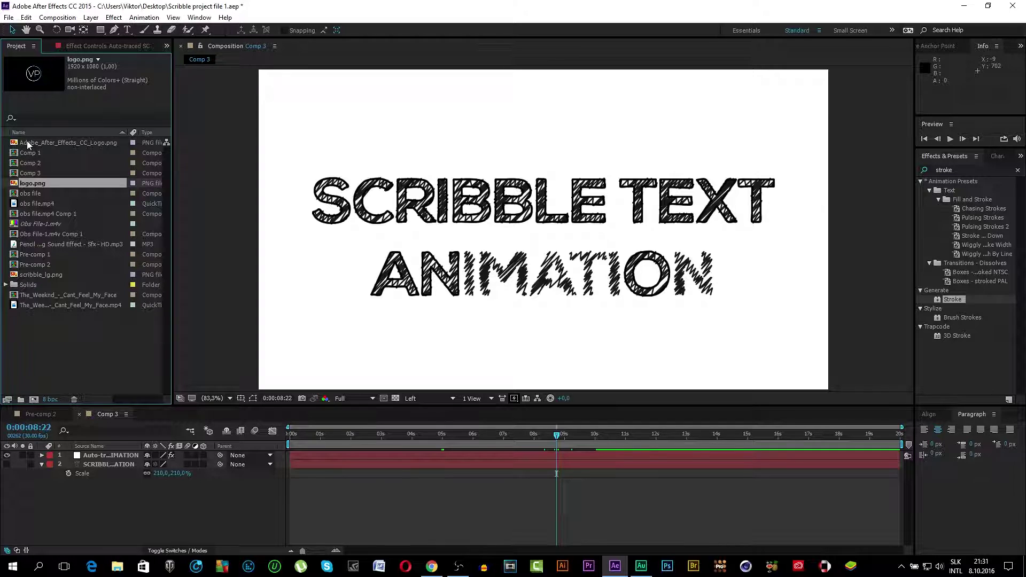
left_click_drag(26, 142, 126, 455)
Step: Scale the Ae logo to 25% and place it in the lower-left corner
key("s")
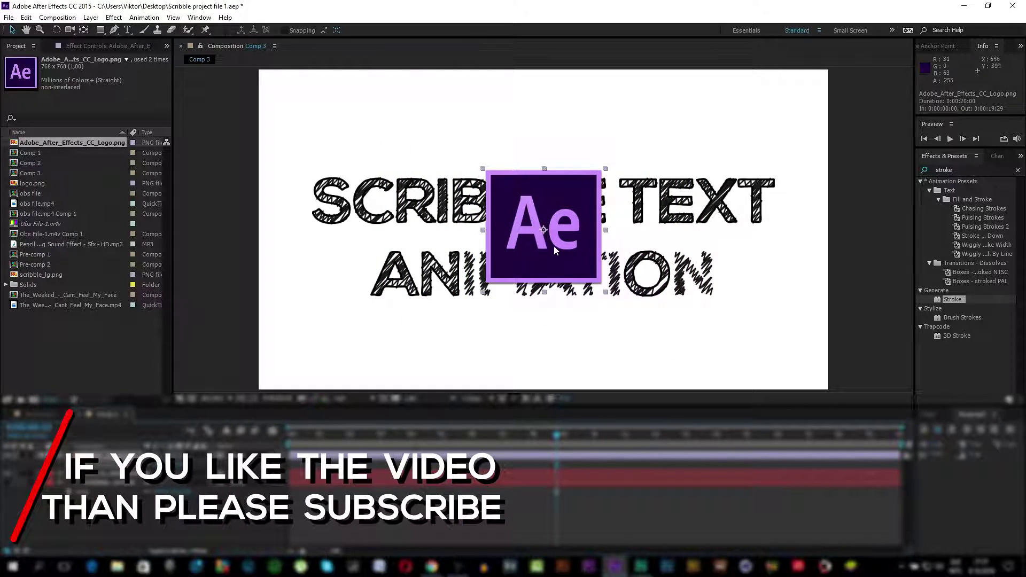
left_click_drag(553, 245, 348, 331)
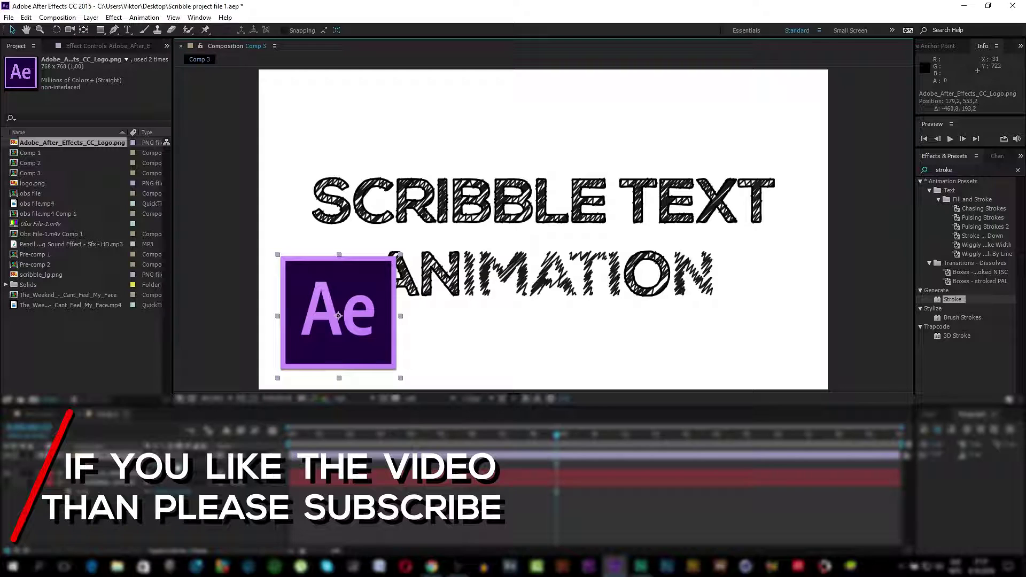
left_click_drag(134, 455, 124, 454)
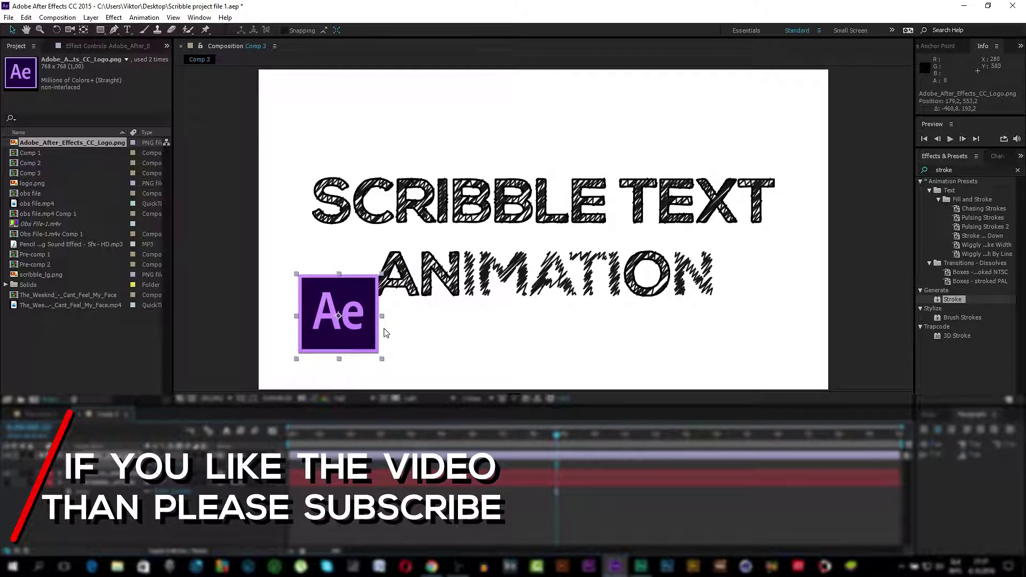
left_click_drag(368, 331, 347, 351)
left_click(254, 526)
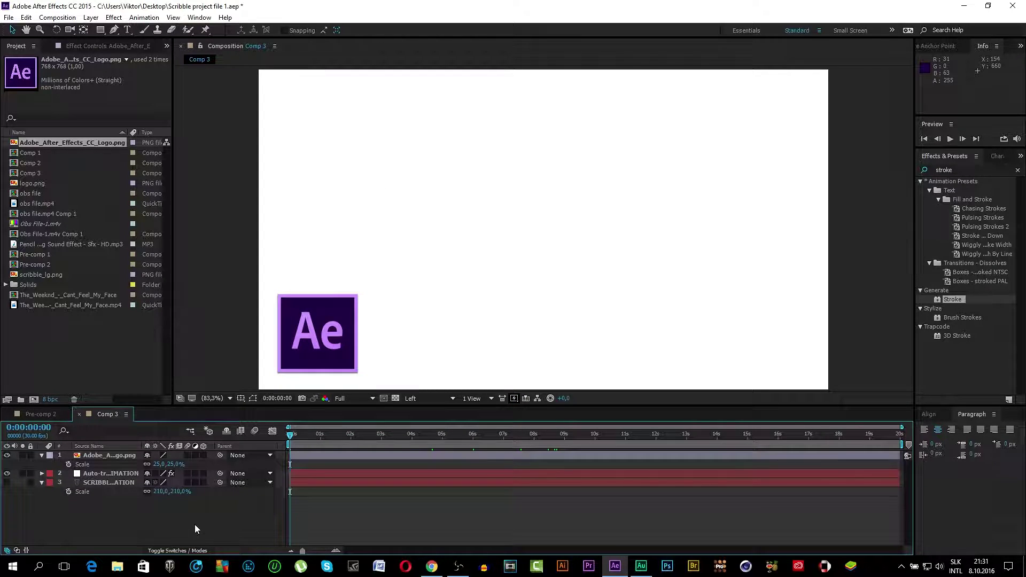
left_click(211, 475)
left_click(206, 494)
Step: Open Animation Composer and expand Transitions > 2D Layer Transformations > Position & Rotate & Scale
left_click(198, 18)
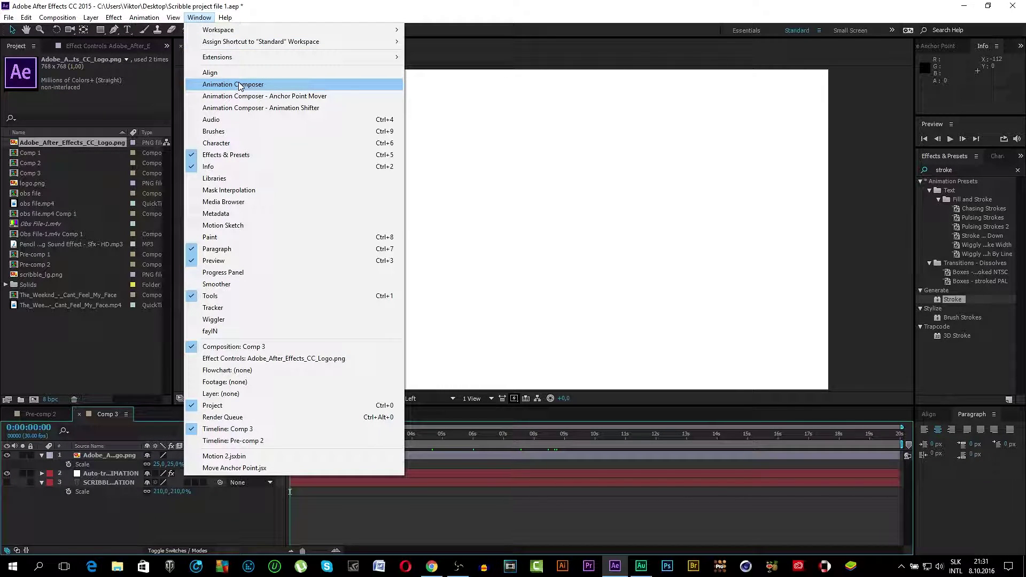
left_click(198, 17)
left_click(198, 18)
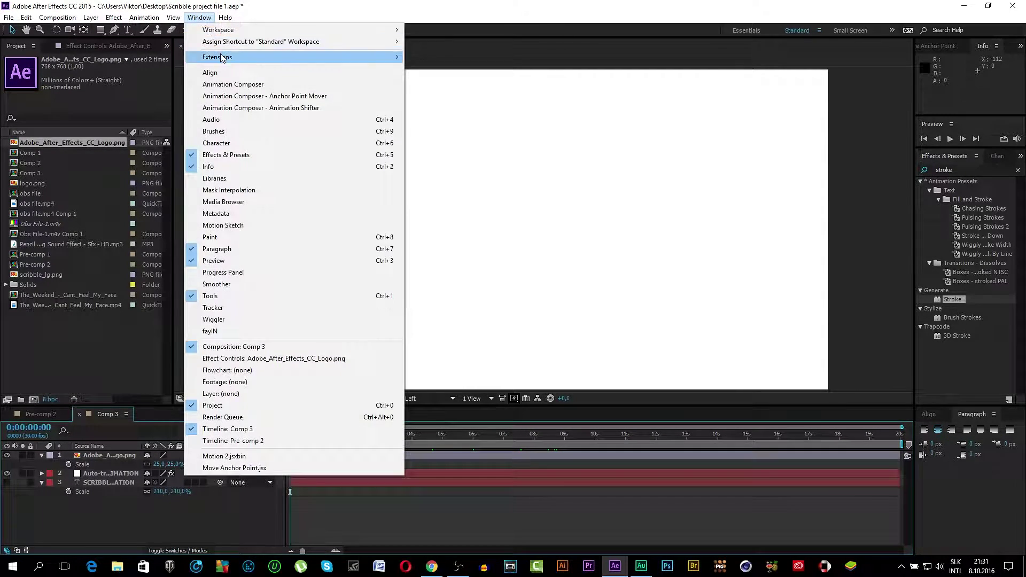
left_click(234, 84)
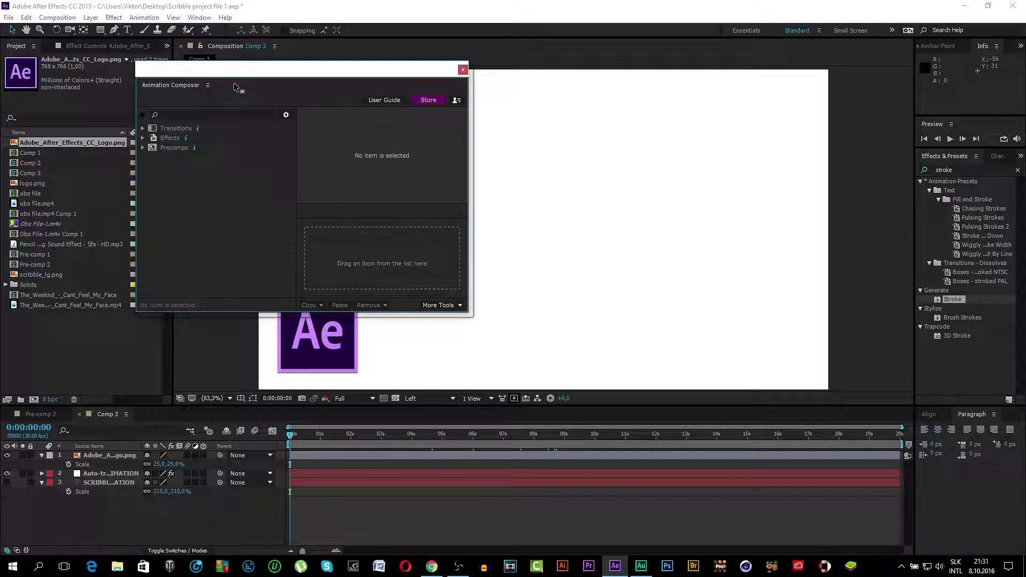
left_click(142, 128)
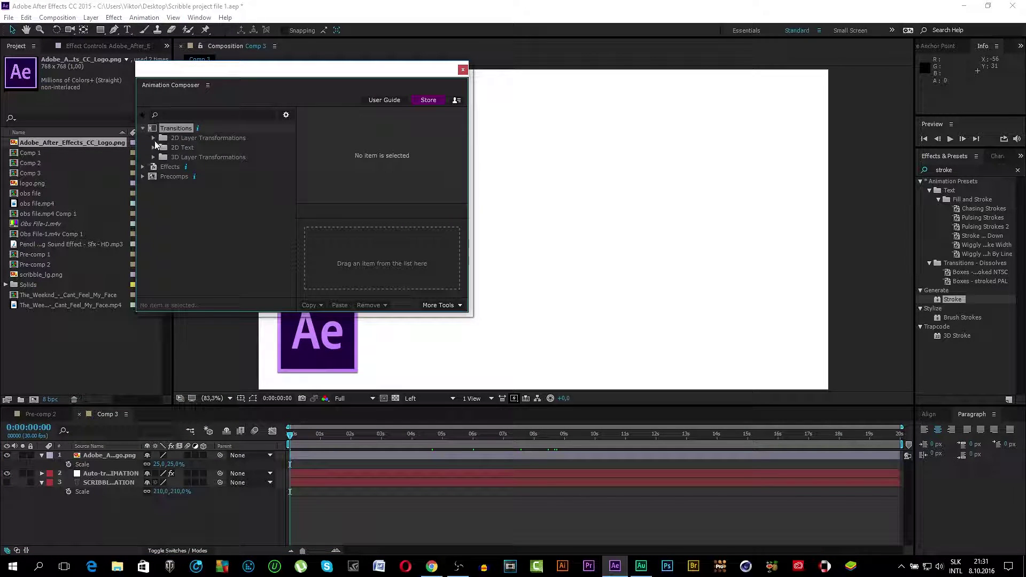
left_click(153, 138)
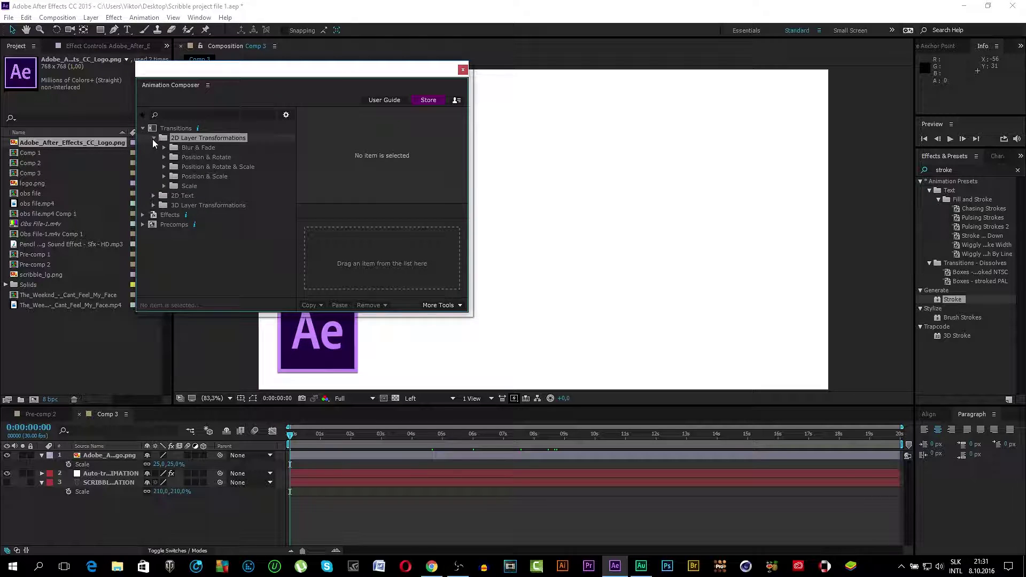
left_click(163, 167)
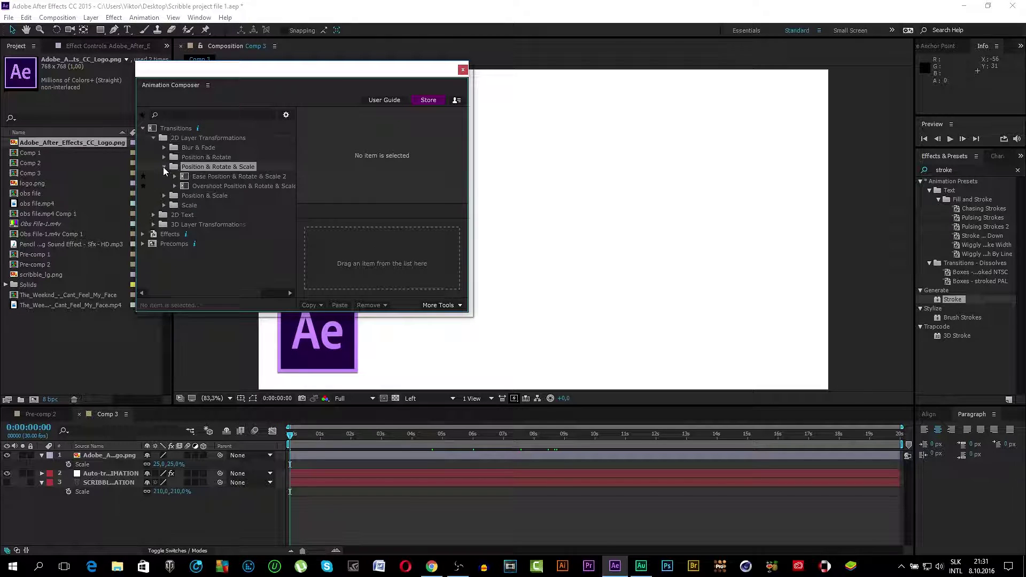
Step: Apply Overshoot Position & Rotate & Scale as the Ae logo's intro and Ease Position & Rotate & Scale 2 as outro
left_click(107, 457)
left_click(209, 187)
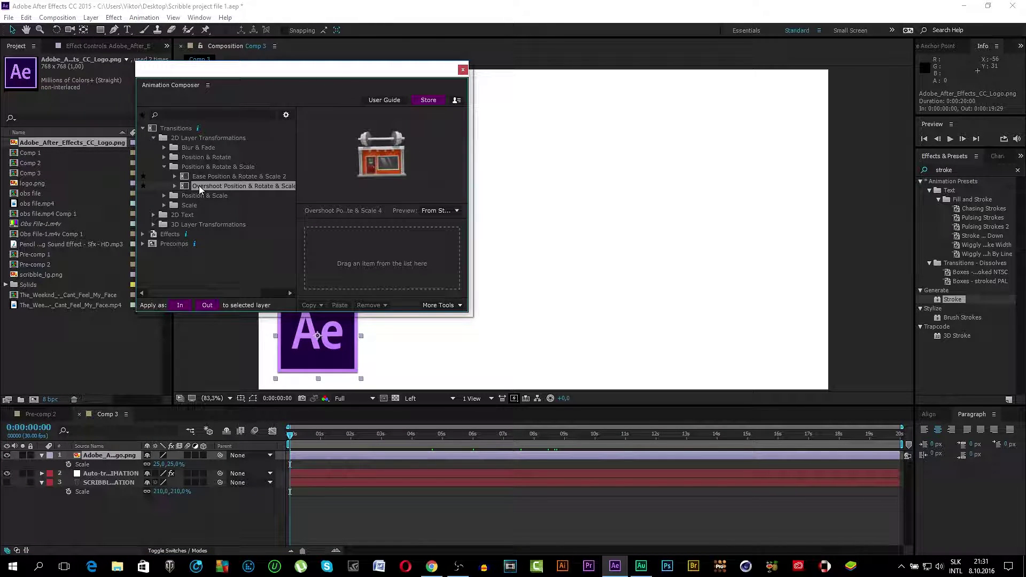
mouse_move(197, 185)
left_mouse_down()
mouse_move(273, 201)
mouse_move(342, 260)
left_mouse_up()
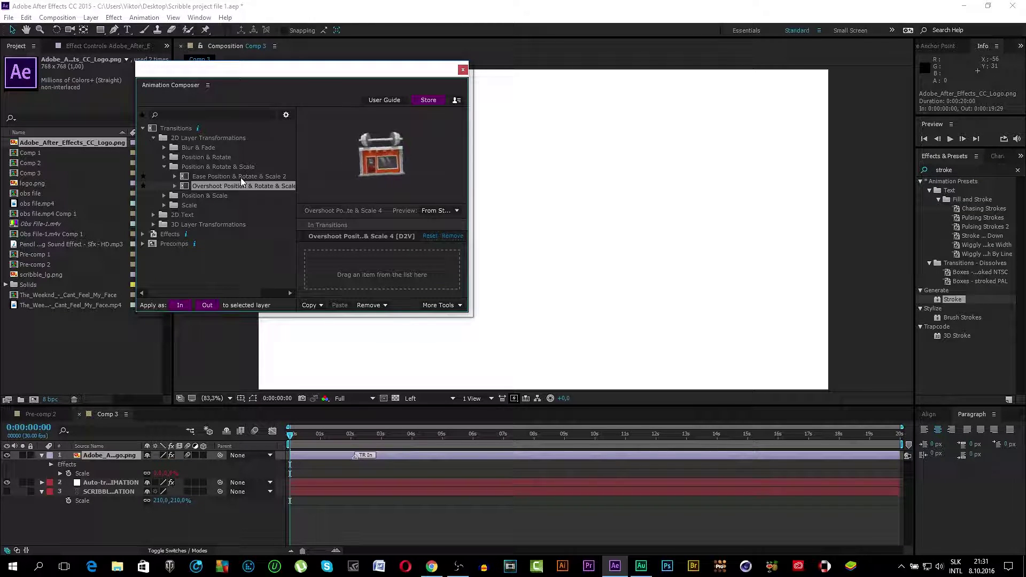
mouse_move(240, 177)
left_mouse_down()
mouse_move(197, 176)
mouse_move(368, 232)
mouse_move(421, 263)
left_mouse_up()
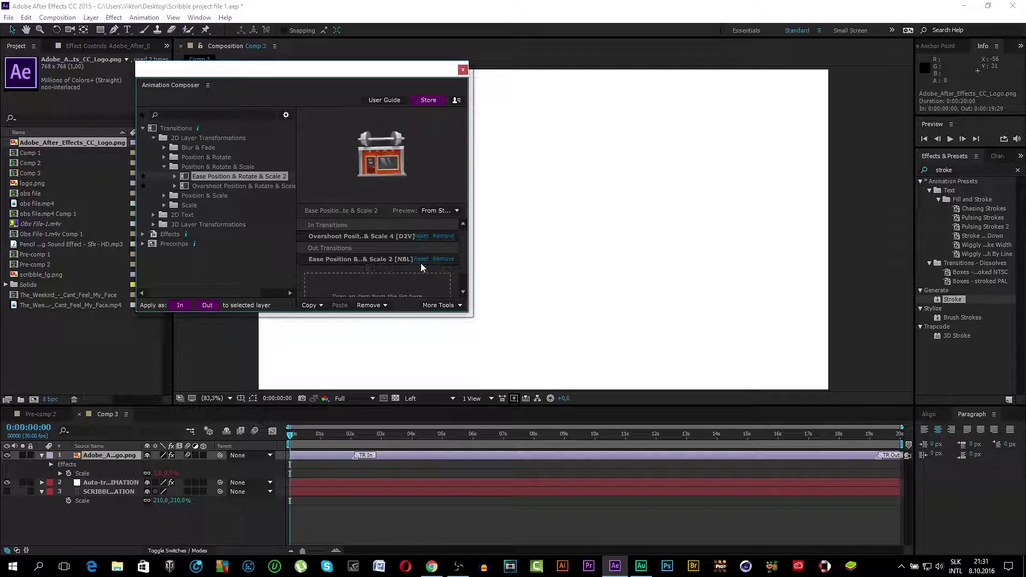
Step: Close the Animation Composer window and set the viewer resolution to Third
left_click(463, 69)
left_click(351, 398)
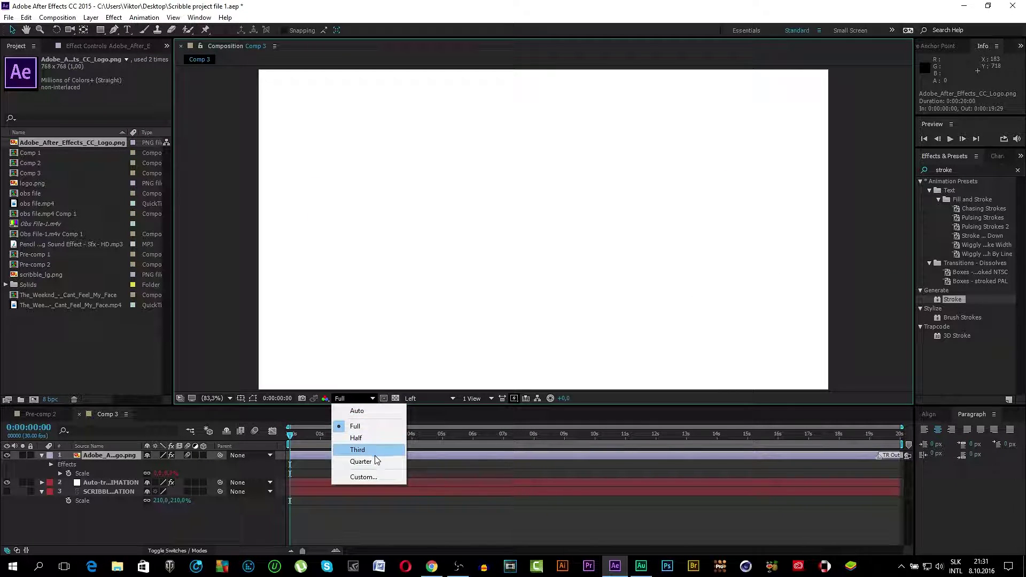
left_click(356, 449)
Step: Play the Comp 3 preview, stop it, and scrub through the frames
key("space")
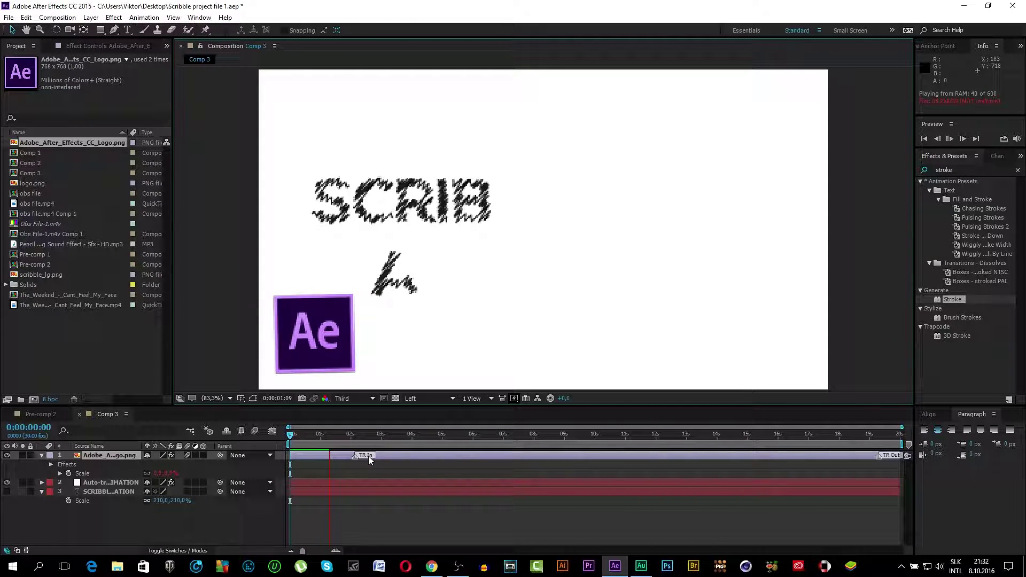
left_click(346, 455)
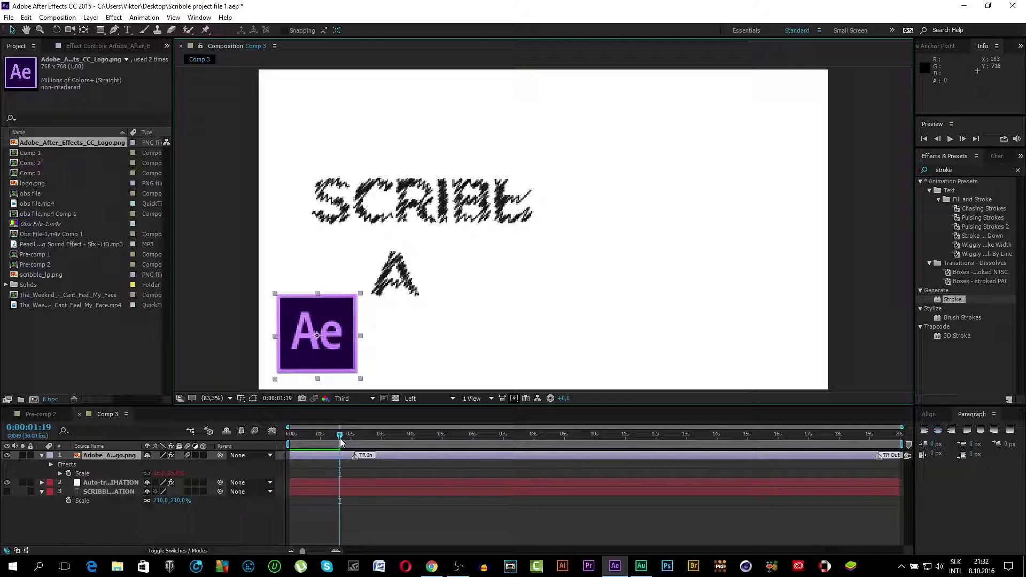
mouse_move(342, 434)
left_mouse_down()
mouse_move(355, 433)
mouse_move(307, 431)
mouse_move(503, 438)
left_mouse_up()
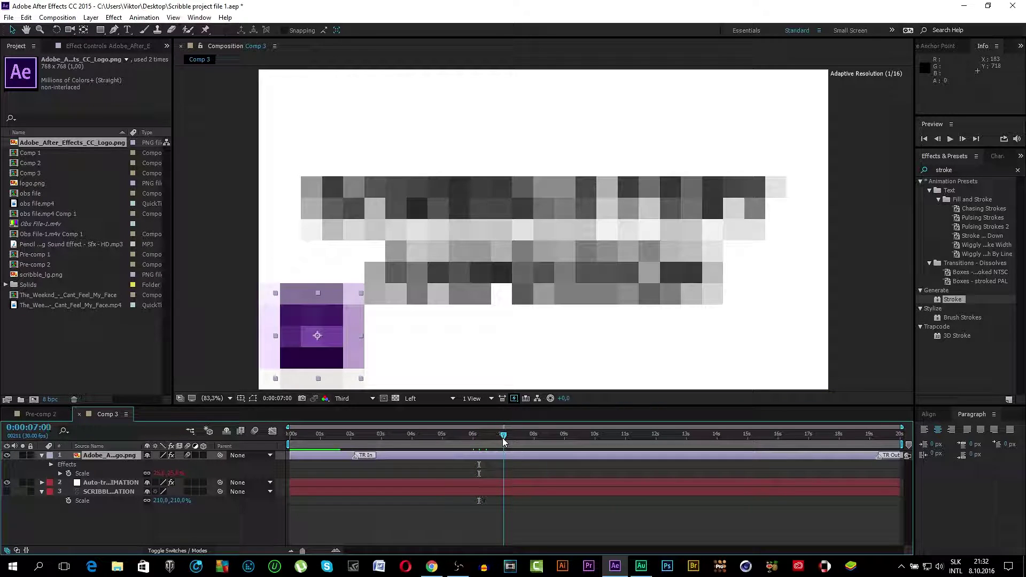